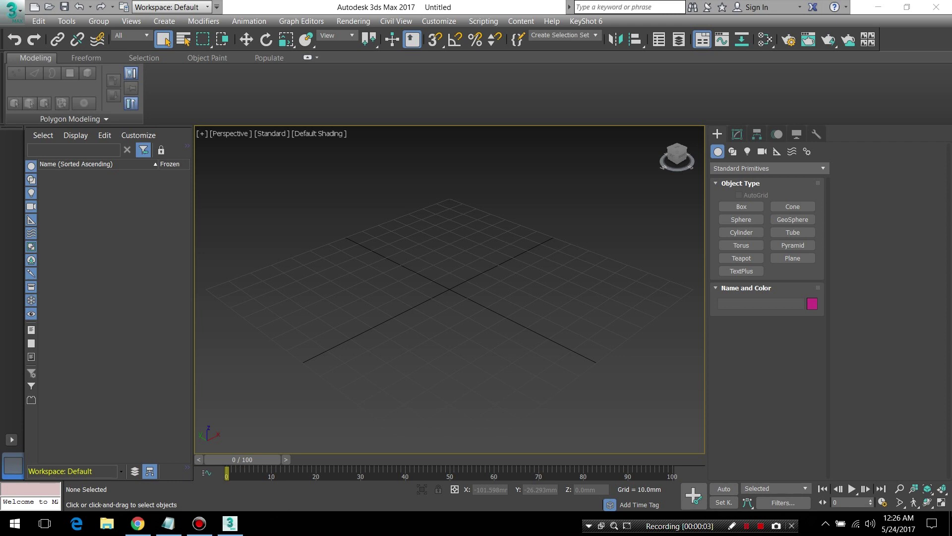
Activate the Extended Primitives Gengon tool with its Keyboard Entry rollout expanded
{"action": "left_click", "coordinate": [769, 168]}
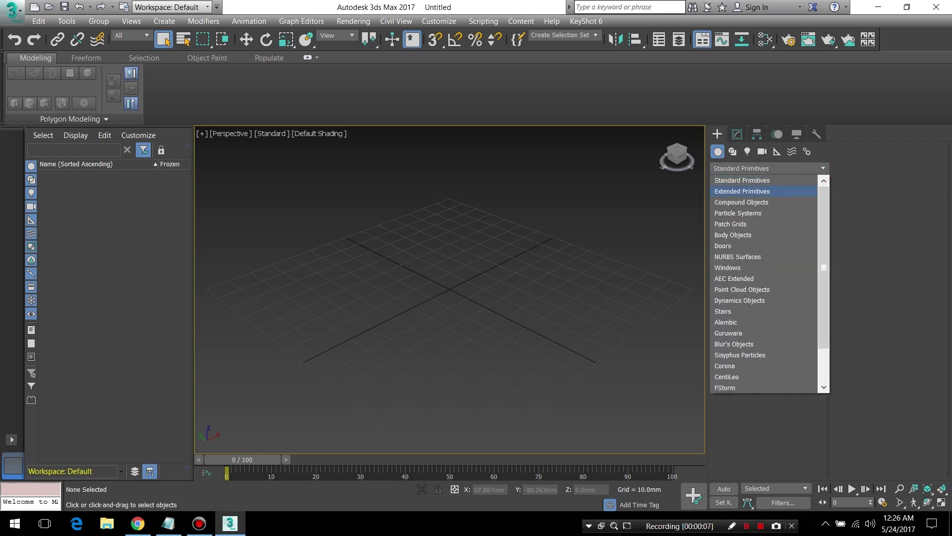
{"action": "left_click", "coordinate": [807, 191]}
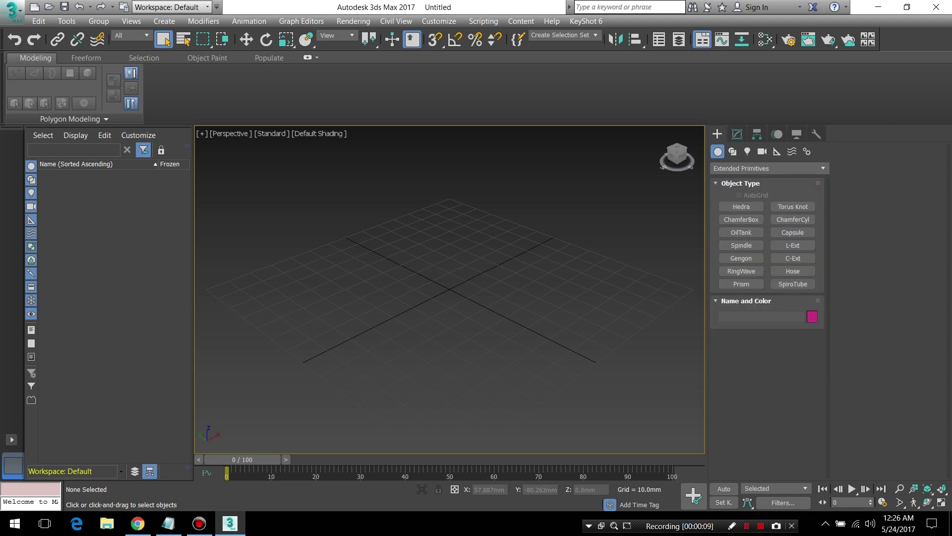
{"action": "left_click", "coordinate": [741, 258]}
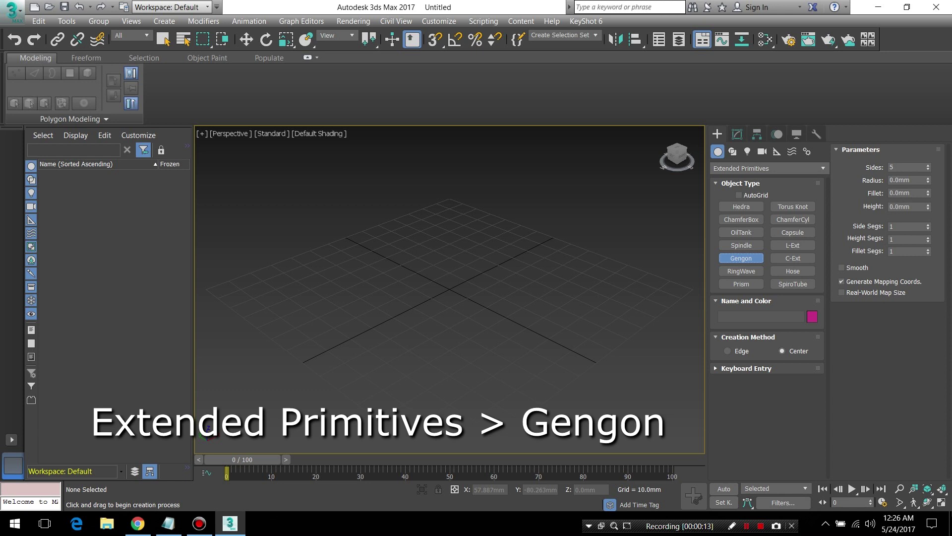
{"action": "left_click", "coordinate": [721, 368]}
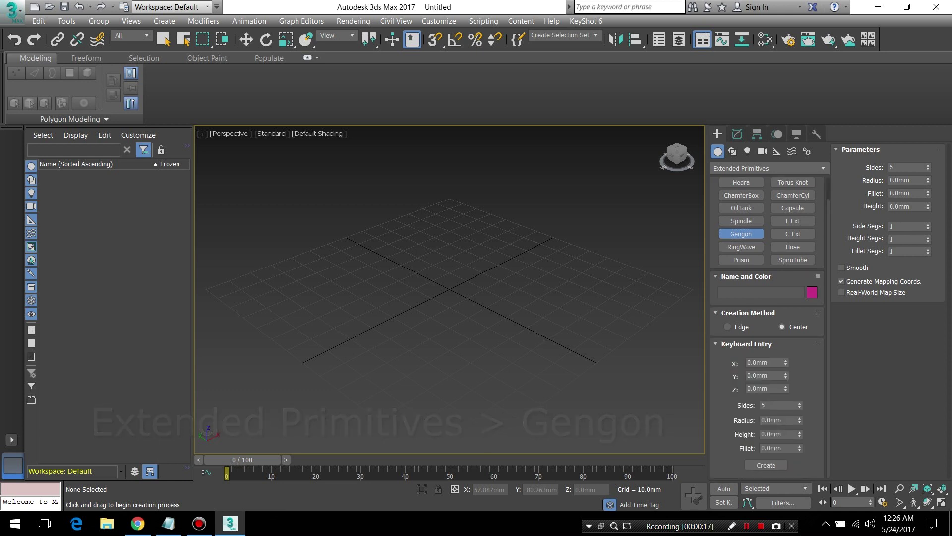
Create Gengon001 at the origin with 3 sides, 8.5mm radius, 5mm height and 4.32mm fillet
{"action": "double_click", "coordinate": [777, 405]}
{"action": "type", "text": "3"}
{"action": "left_click", "coordinate": [786, 420]}
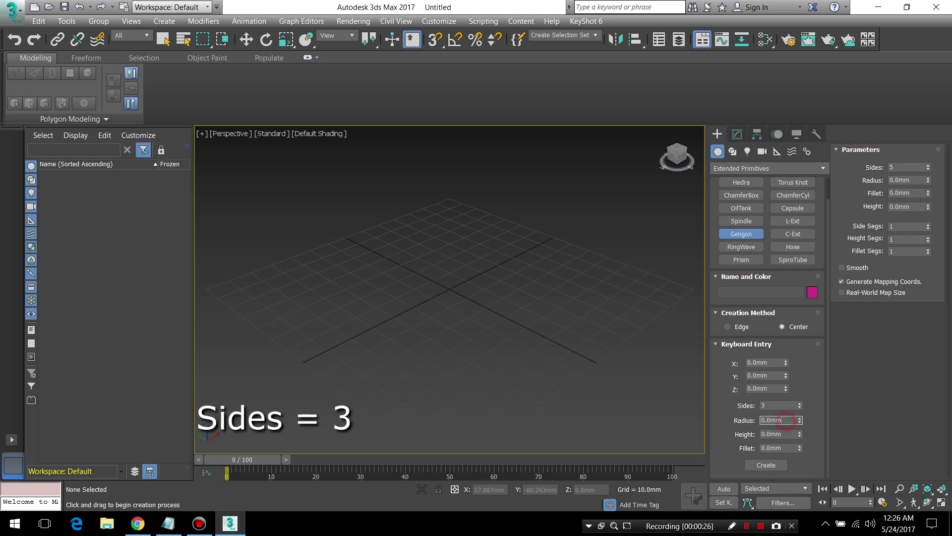
{"action": "double_click", "coordinate": [786, 420]}
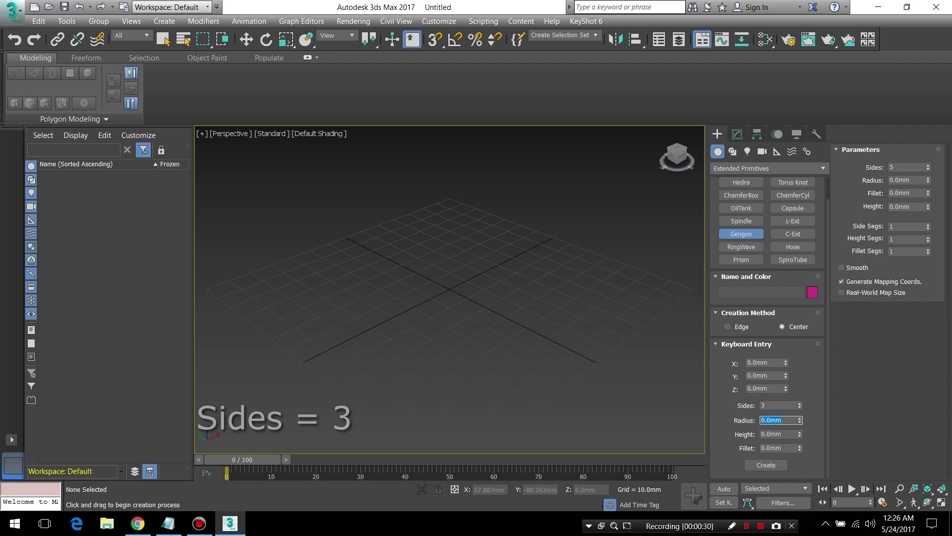
{"action": "type", "text": "8.5"}
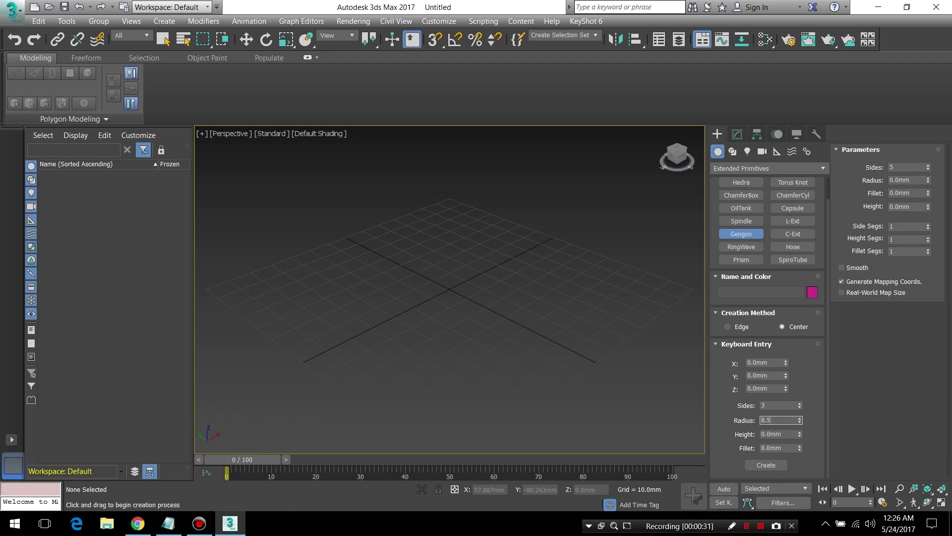
{"action": "left_click", "coordinate": [785, 435]}
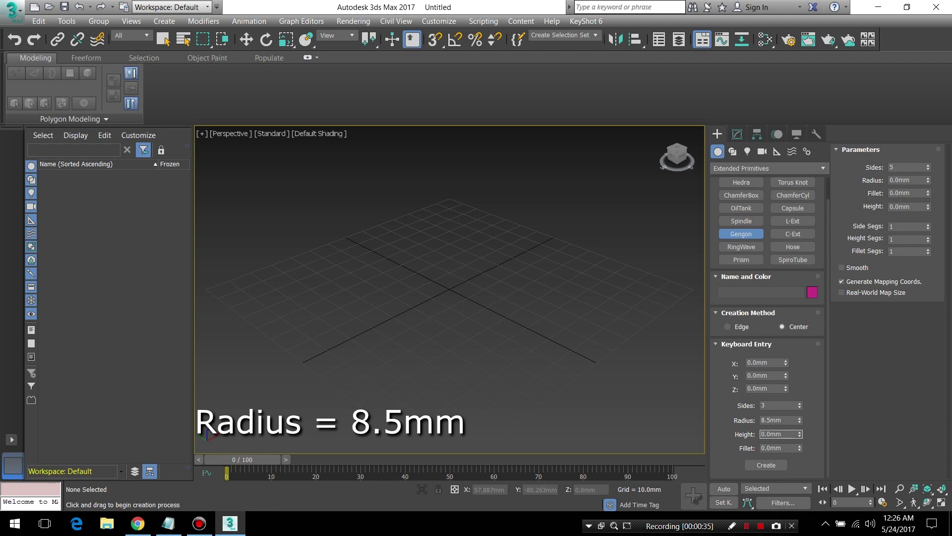
{"action": "double_click", "coordinate": [783, 435]}
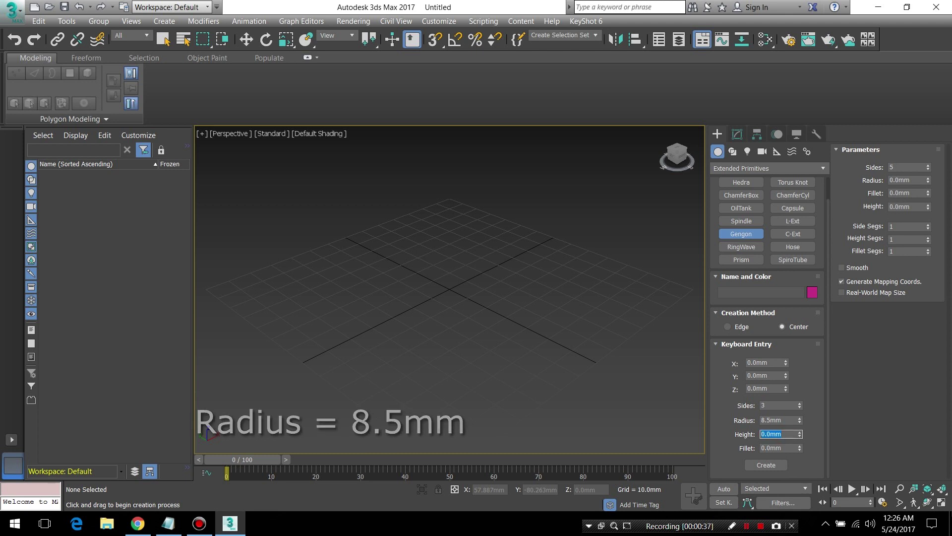
{"action": "type", "text": "5.0"}
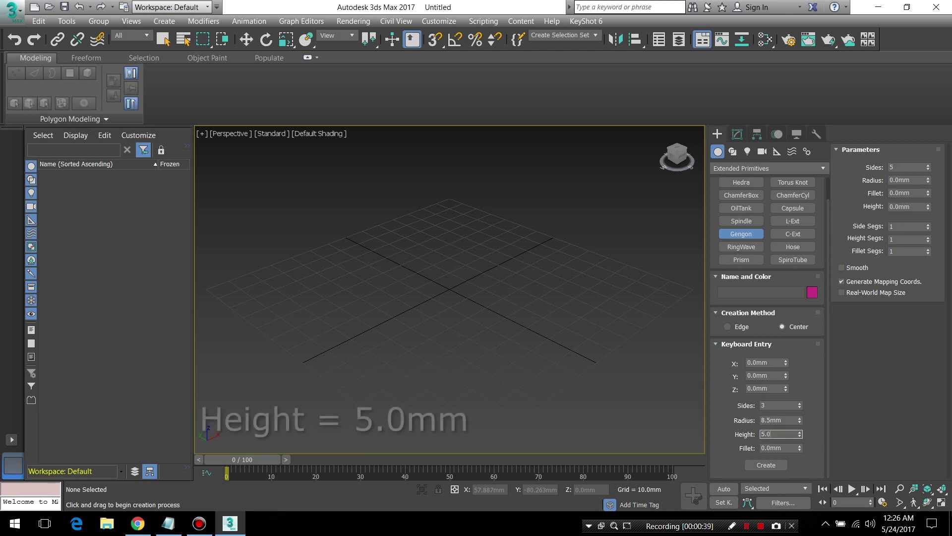
{"action": "key", "text": "Tab"}
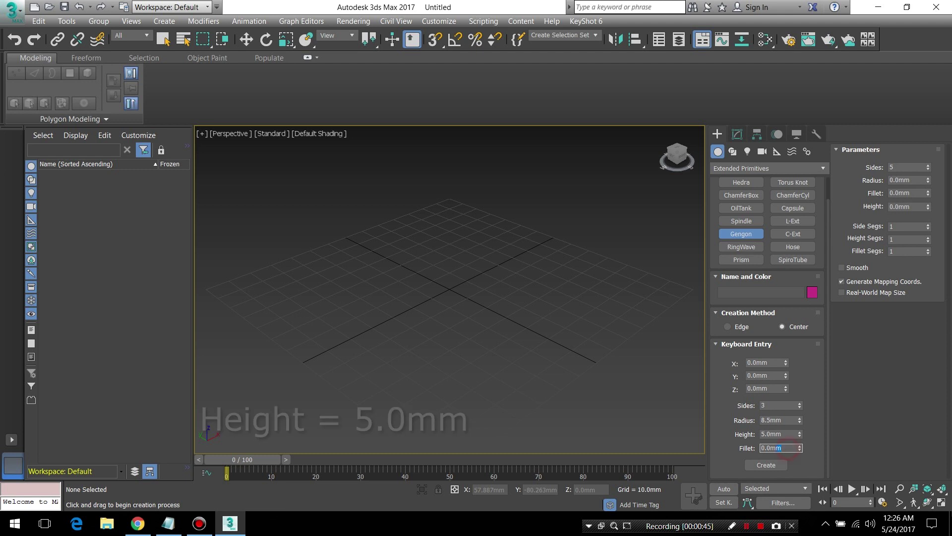
{"action": "type", "text": "4.32"}
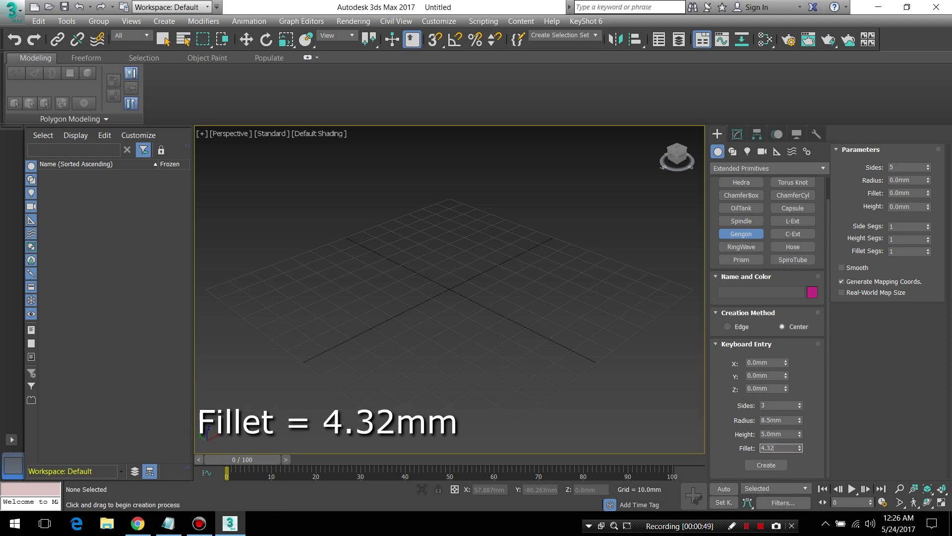
{"action": "key", "text": "shift+Tab"}
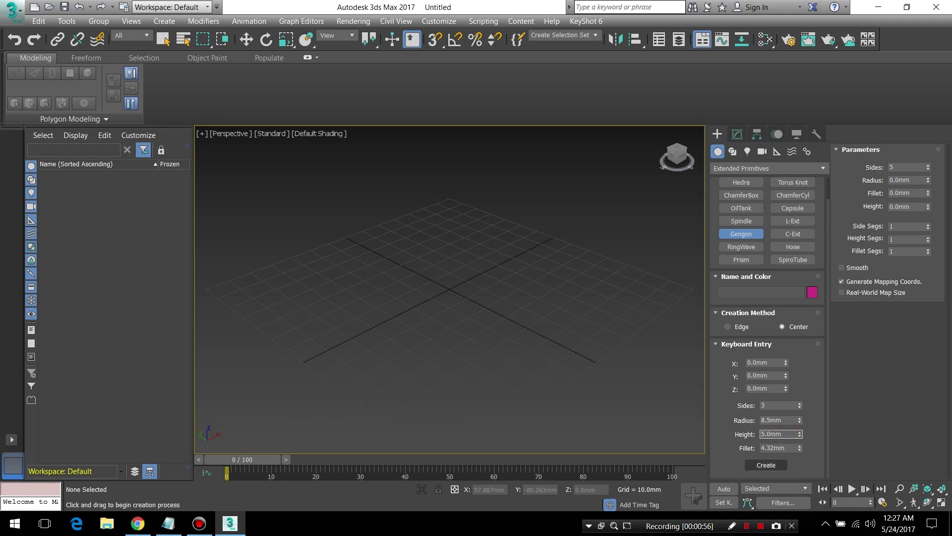
{"action": "left_click", "coordinate": [766, 465]}
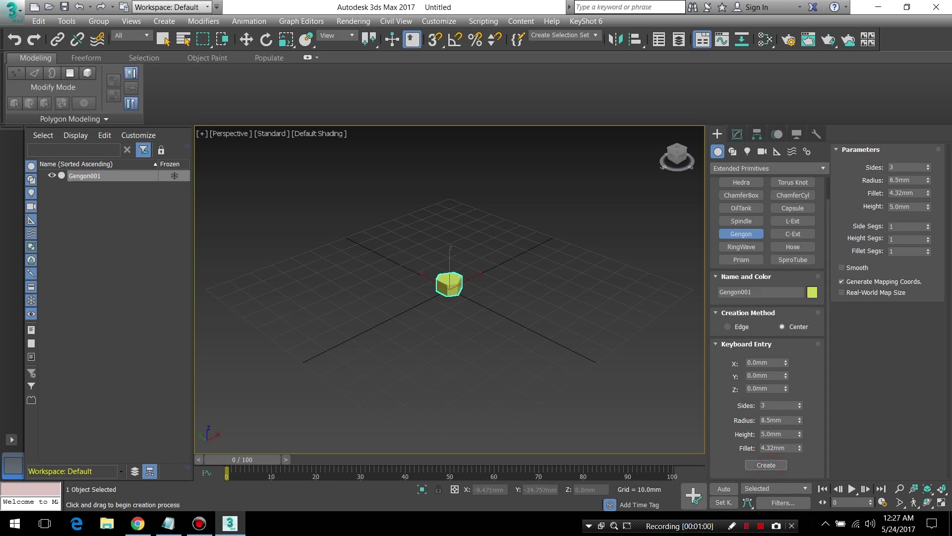
Turn on Edged Faces (F4) for the gengon and orbit around it
{"action": "middle_click_drag", "start_coordinate": [447, 323], "coordinate": [446, 377], "text": "alt"}
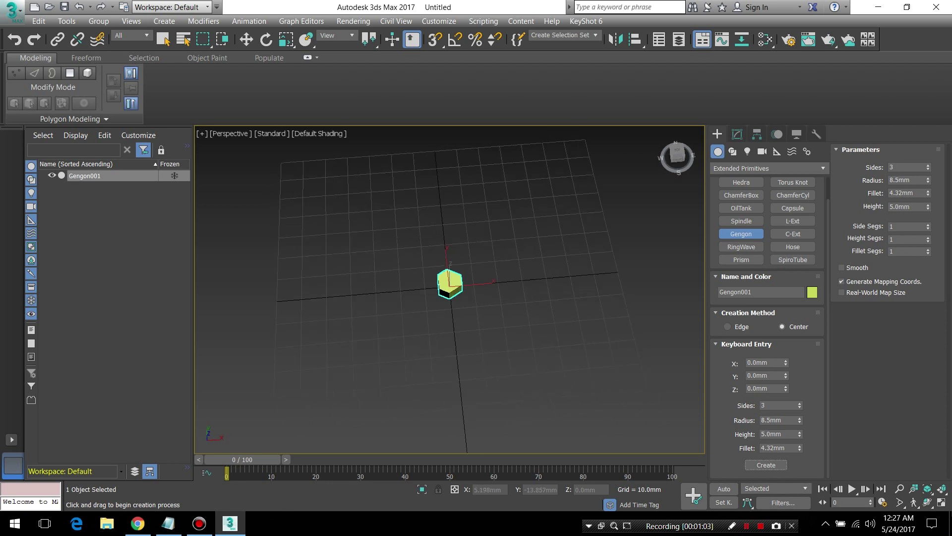
{"action": "key", "text": "F4"}
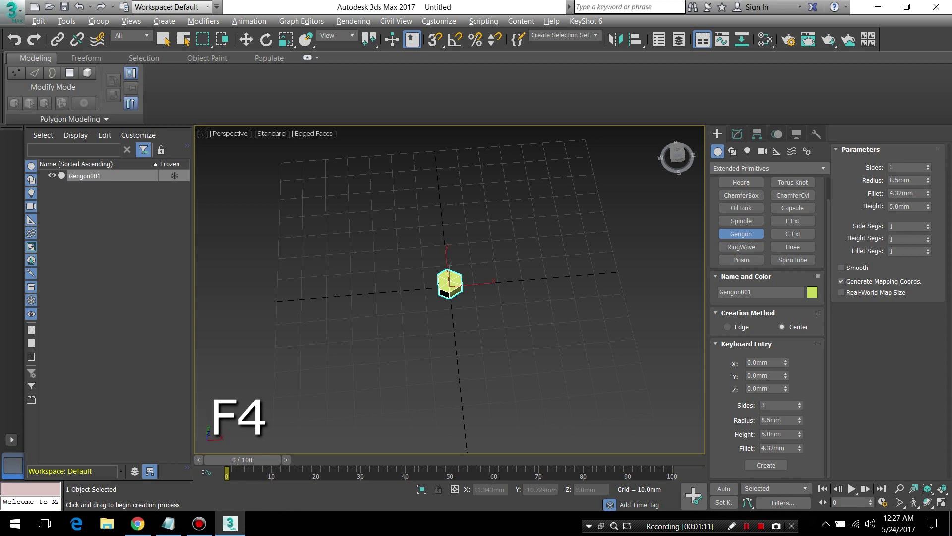
{"action": "mouse_move", "coordinate": [456, 298]}
{"action": "middle_mouse_down", "text": "alt"}
{"action": "mouse_move", "coordinate": [491, 300]}
{"action": "mouse_move", "coordinate": [464, 297]}
{"action": "mouse_move", "coordinate": [479, 298]}
{"action": "middle_mouse_up", "text": "alt"}
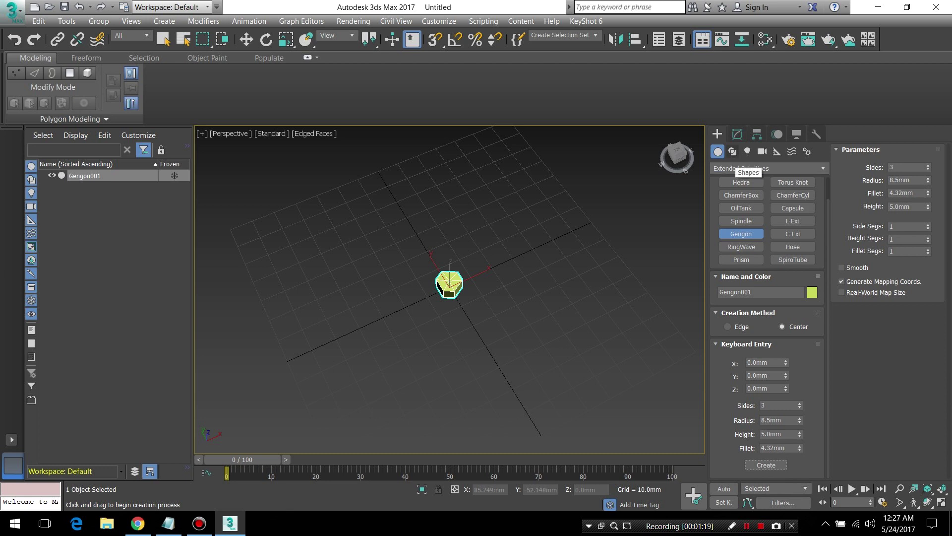
{"action": "left_click", "coordinate": [733, 152]}
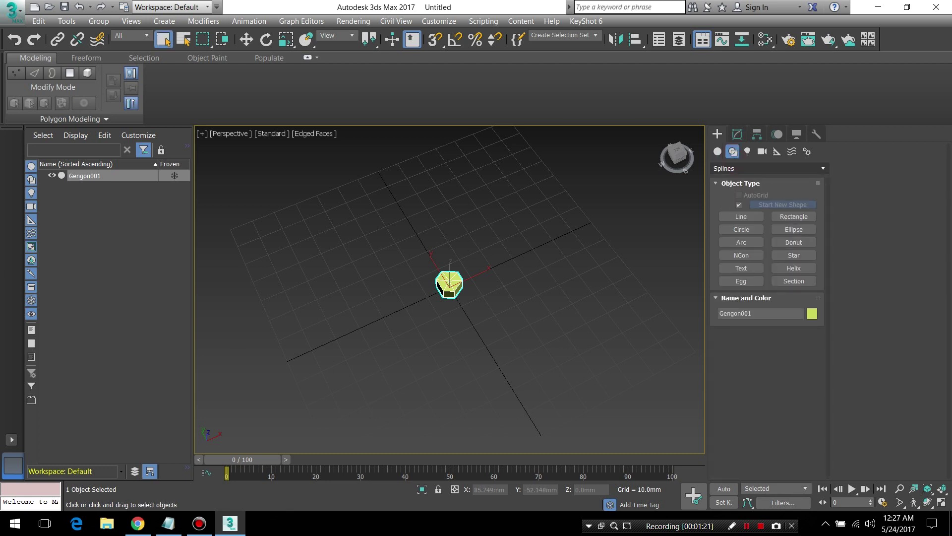
Start a Helix in Keyboard Entry with Radius 1 of 19mm and Radius 2 of 4mm
{"action": "left_click", "coordinate": [794, 268]}
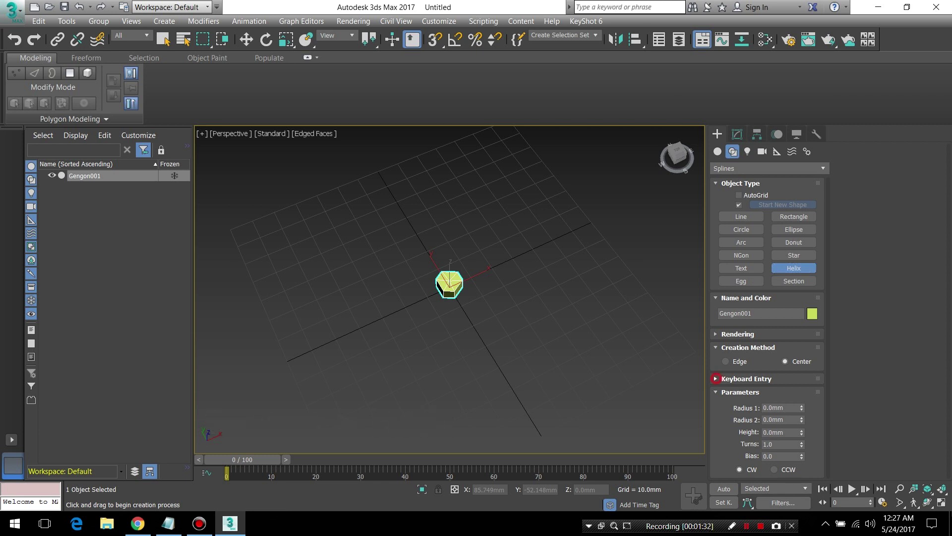
{"action": "left_click", "coordinate": [717, 379]}
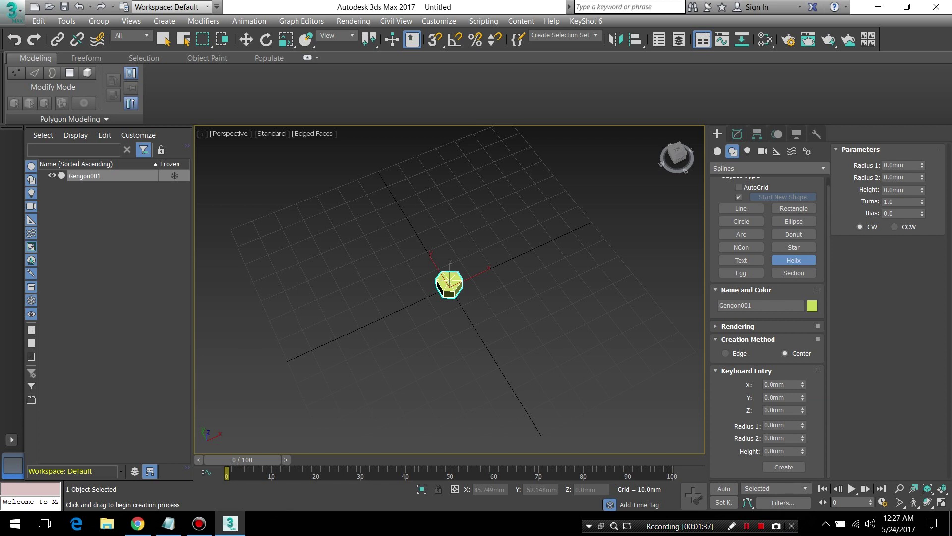
{"action": "left_click", "coordinate": [794, 425]}
{"action": "type", "text": "19.0"}
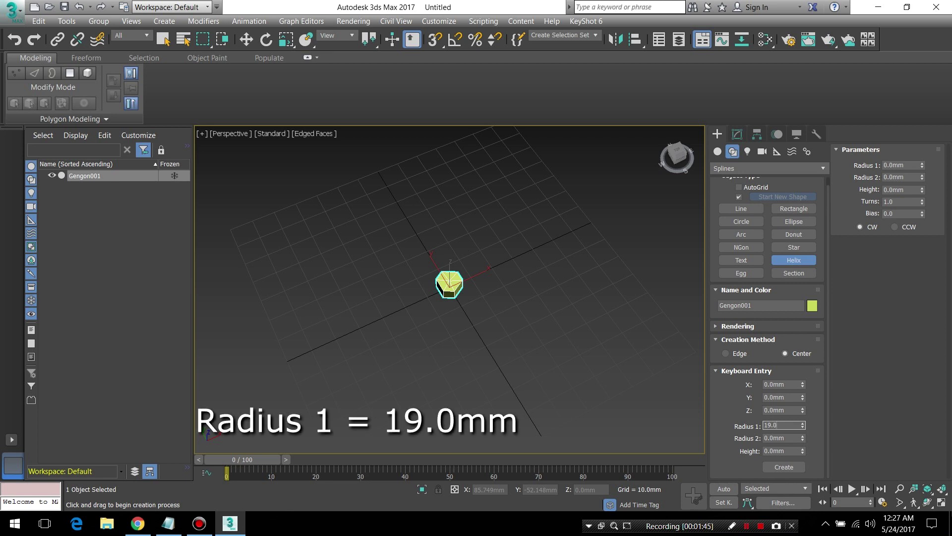
{"action": "left_click", "coordinate": [788, 438]}
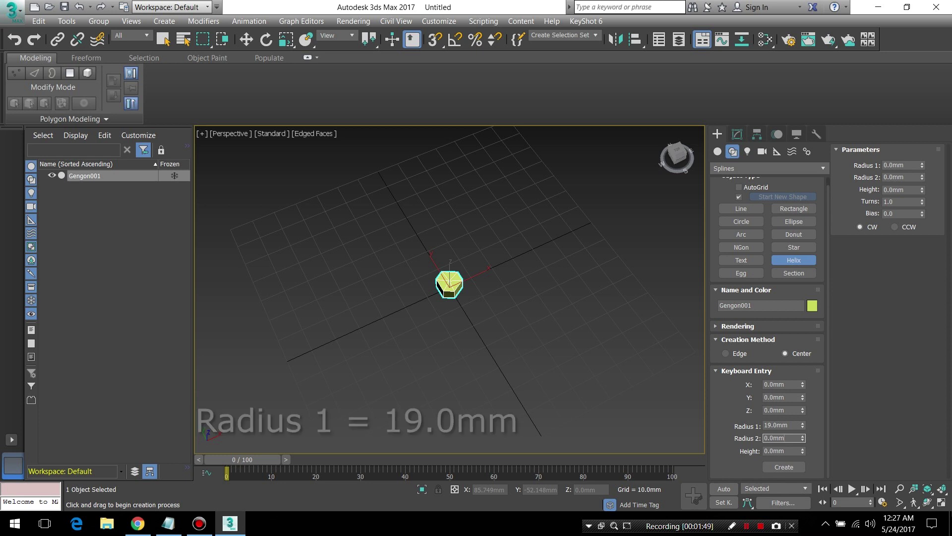
{"action": "double_click", "coordinate": [786, 438]}
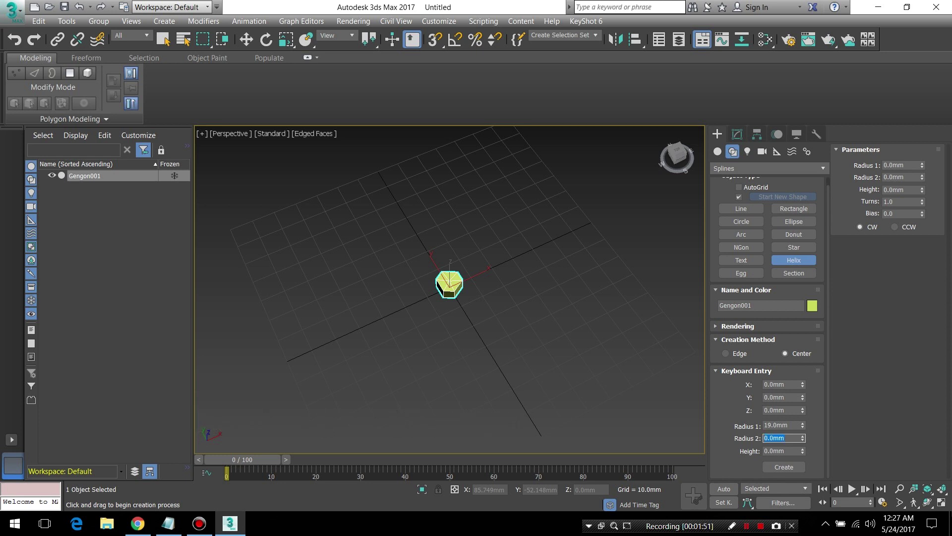
{"action": "type", "text": "4.0"}
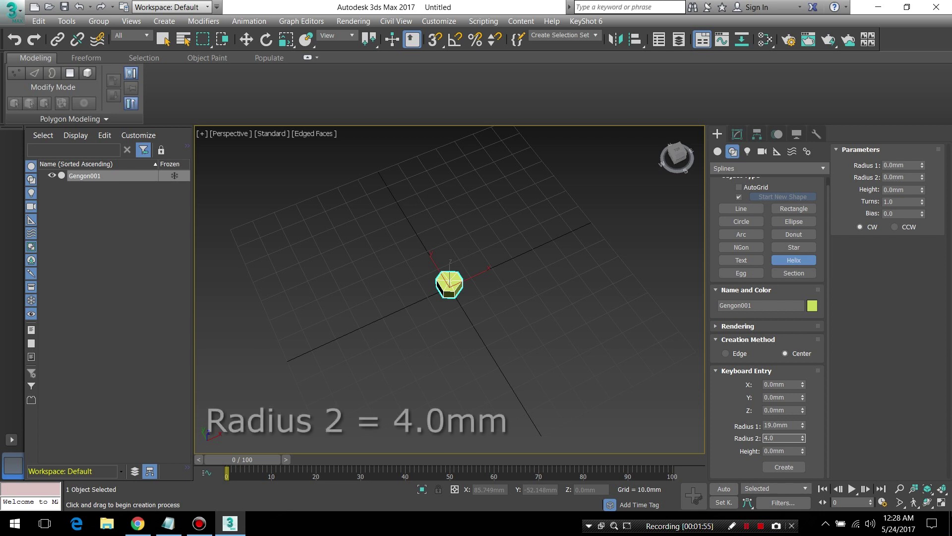
{"action": "key", "text": "Tab"}
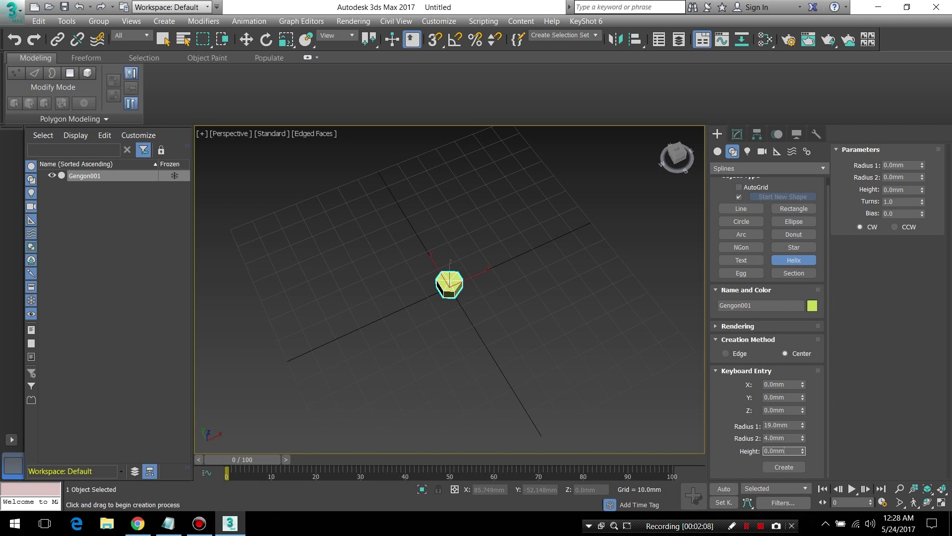
Set the helix to 2 counter-clockwise turns and create it at the origin
{"action": "left_click", "coordinate": [906, 202]}
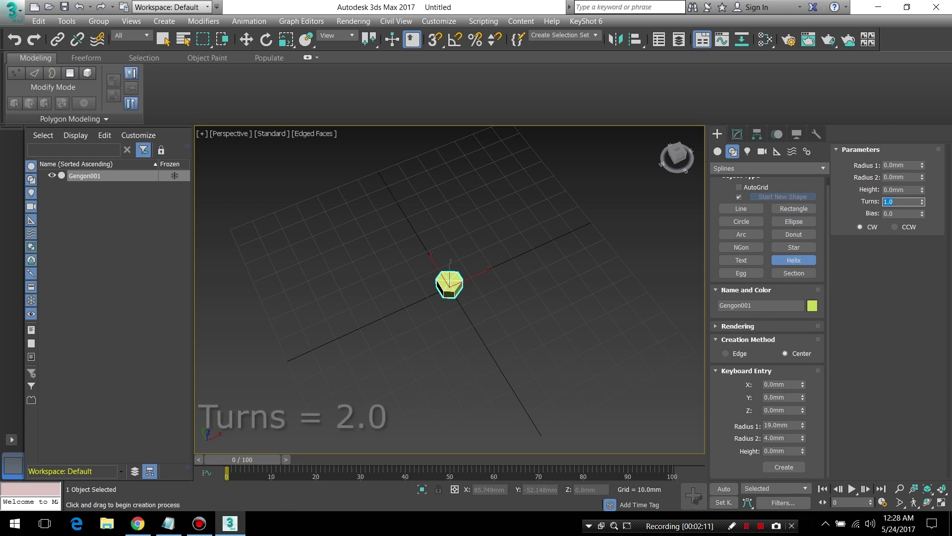
{"action": "type", "text": "2.0"}
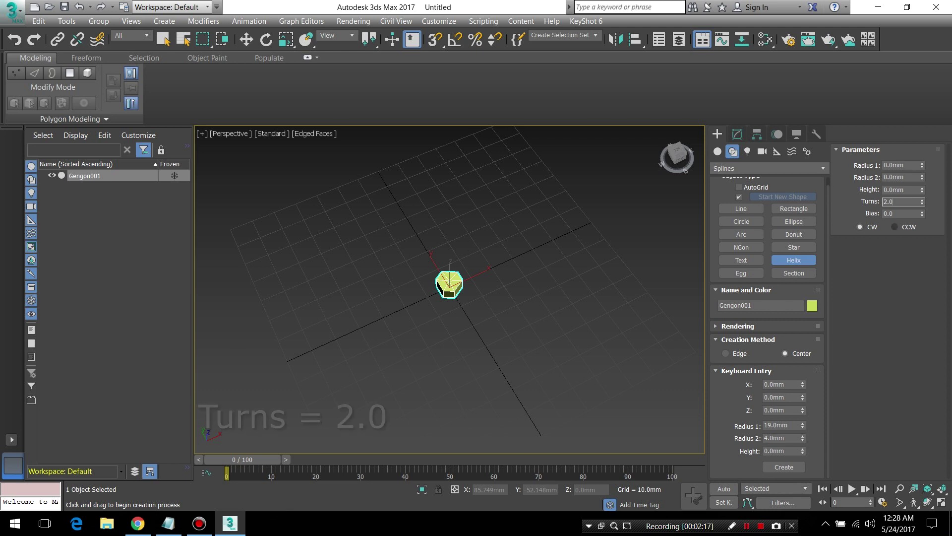
{"action": "left_click", "coordinate": [894, 227]}
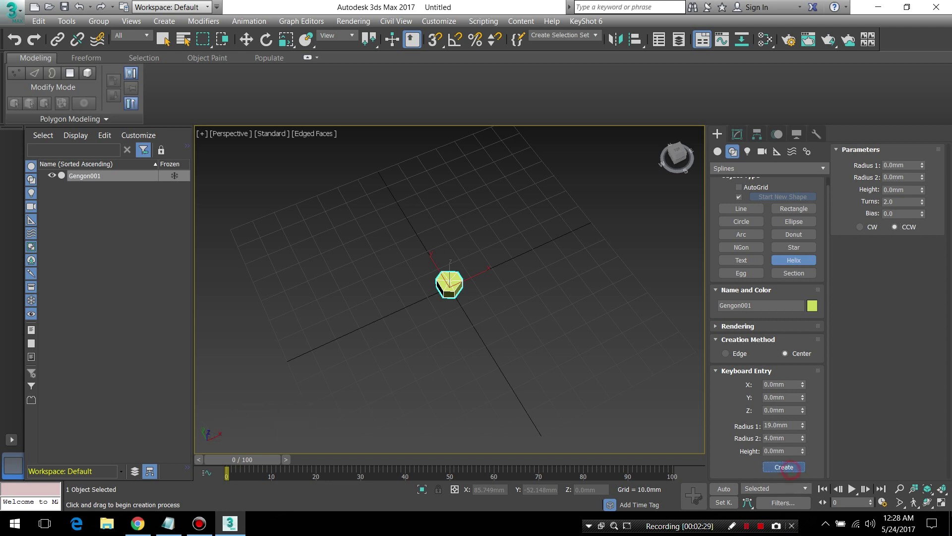
{"action": "left_click", "coordinate": [784, 467]}
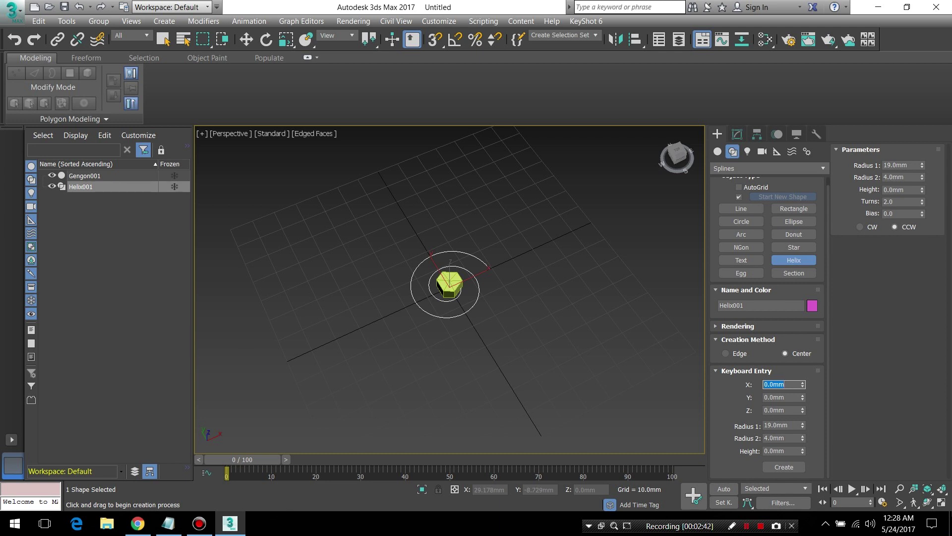
Move Helix001 about 23.15mm along Y so it sits beside the gengon
{"action": "left_click", "coordinate": [737, 134]}
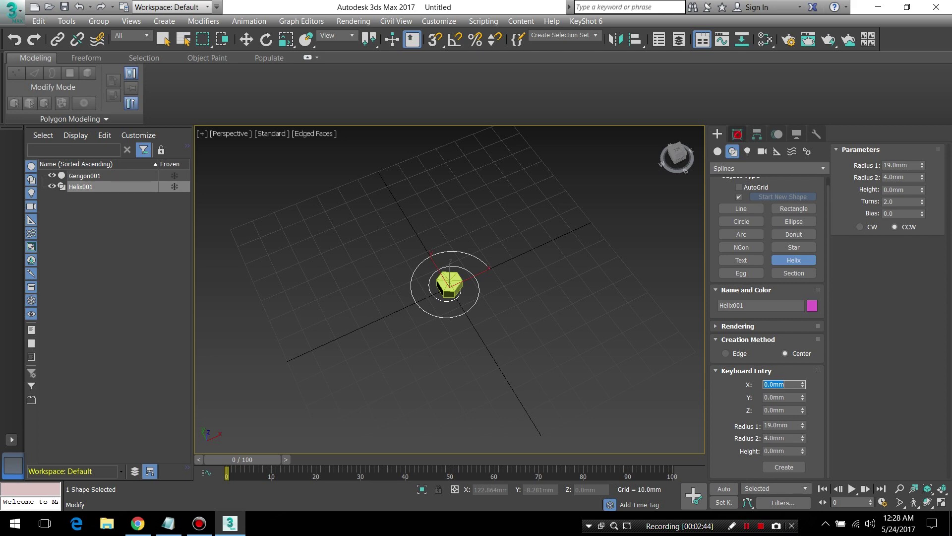
{"action": "middle_click_drag", "start_coordinate": [447, 348], "coordinate": [486, 342], "text": "alt"}
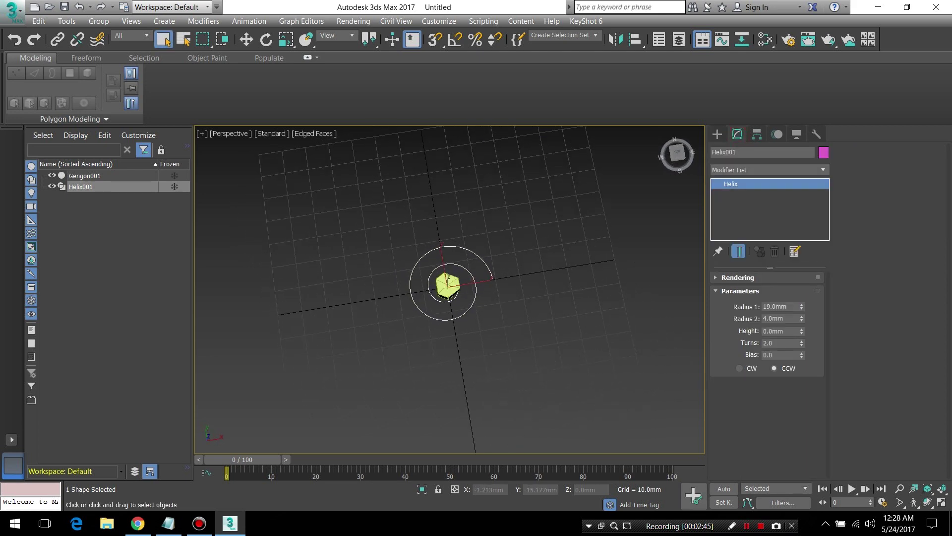
{"action": "left_click", "coordinate": [246, 39]}
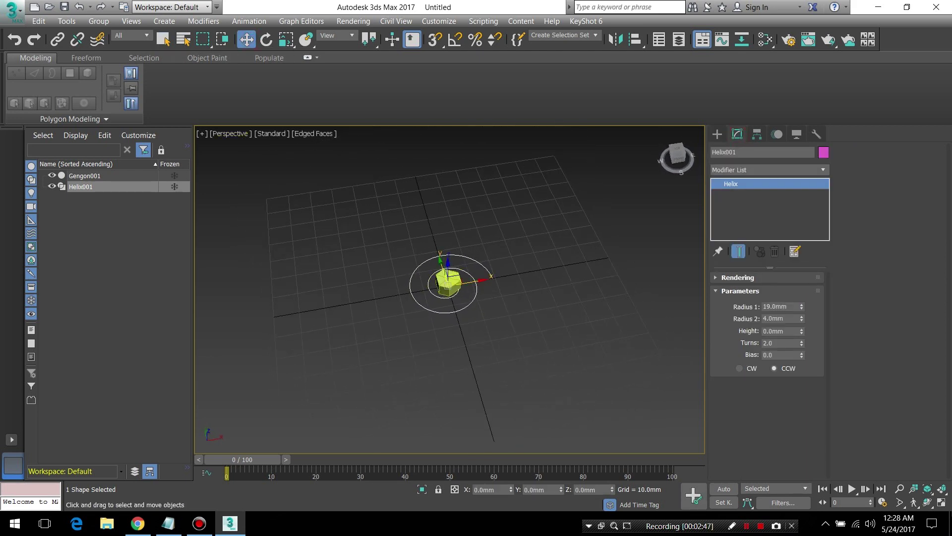
{"action": "left_click_drag", "start_coordinate": [442, 266], "coordinate": [435, 226]}
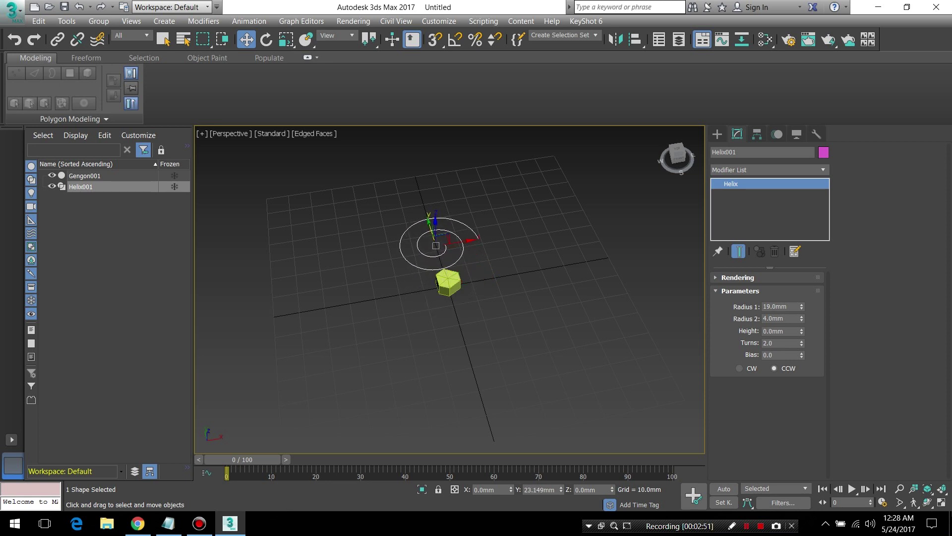
{"action": "scroll", "coordinate": [442, 281], "scroll_direction": "up", "scroll_amount": 2}
{"action": "scroll", "coordinate": [441, 282], "scroll_direction": "up", "scroll_amount": 3}
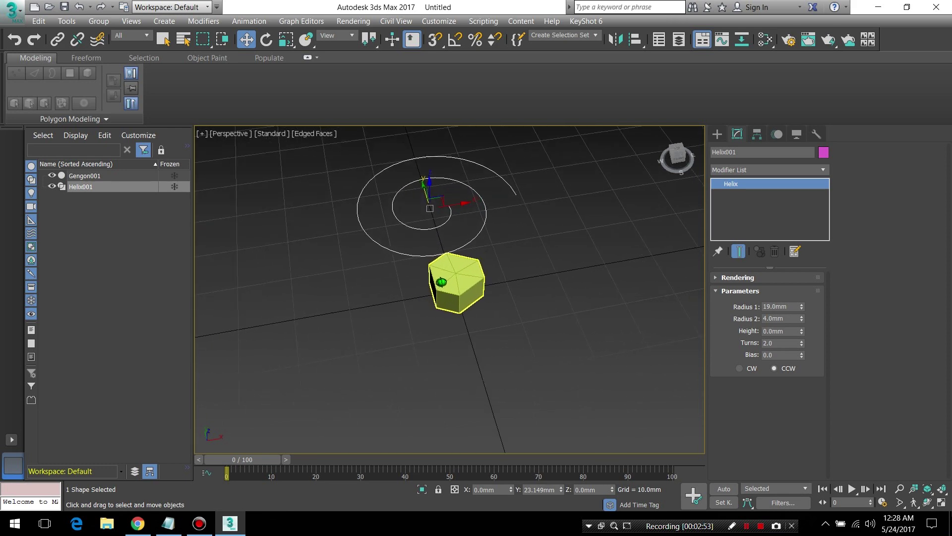
{"action": "scroll", "coordinate": [441, 282], "scroll_direction": "up", "scroll_amount": 3}
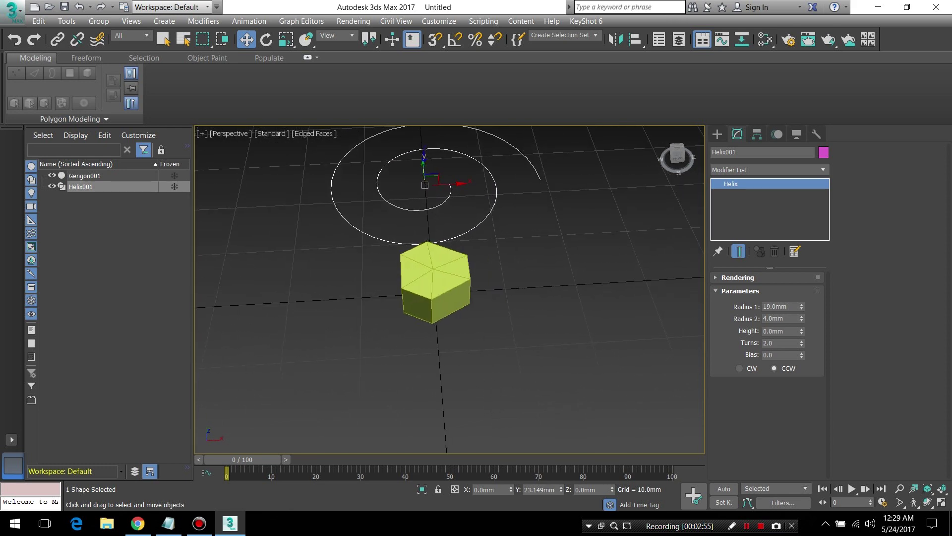
{"action": "mouse_move", "coordinate": [446, 282]}
{"action": "middle_mouse_down", "text": "alt"}
{"action": "mouse_move", "coordinate": [397, 276]}
{"action": "mouse_move", "coordinate": [370, 286]}
{"action": "middle_mouse_up", "text": "alt"}
Select the gengon and orbit around to inspect the helix and gengon layout
{"action": "left_click", "coordinate": [397, 276]}
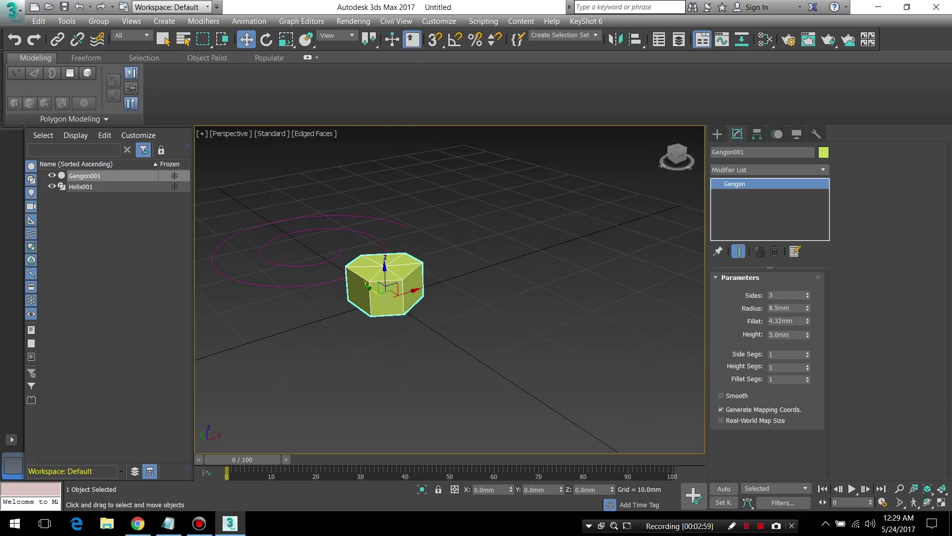
{"action": "middle_click_drag", "start_coordinate": [370, 286], "coordinate": [461, 285], "text": "alt"}
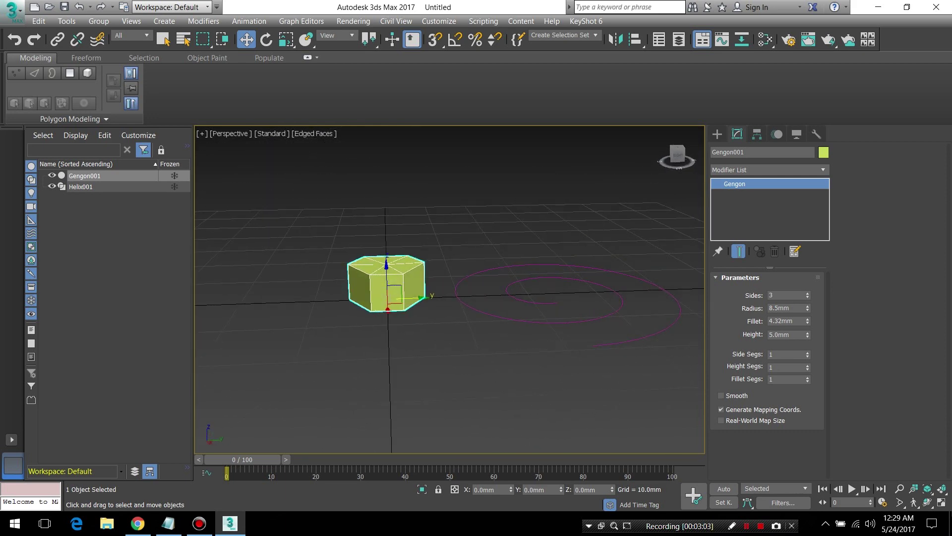
{"action": "mouse_move", "coordinate": [387, 283]}
{"action": "middle_mouse_down", "text": "alt"}
{"action": "mouse_move", "coordinate": [342, 282]}
{"action": "mouse_move", "coordinate": [402, 283]}
{"action": "middle_mouse_up", "text": "alt"}
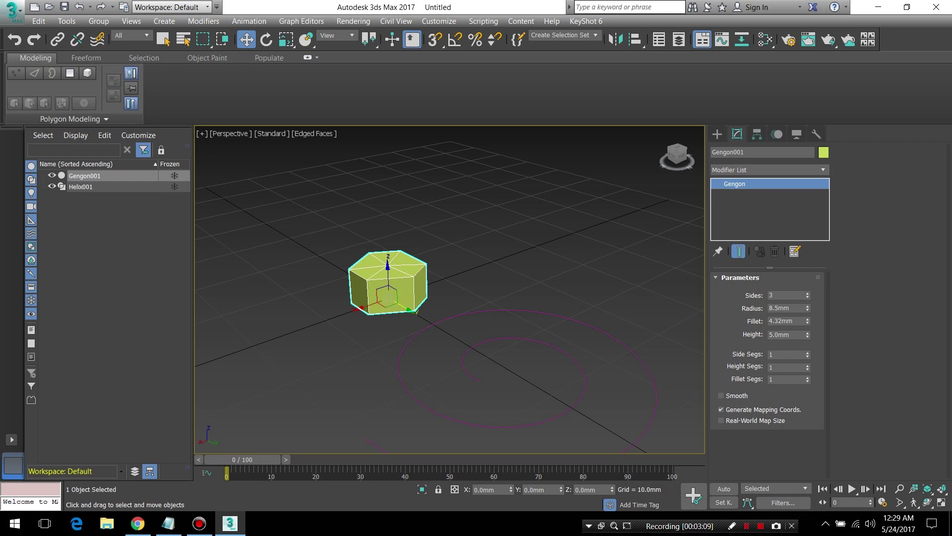
{"action": "middle_click_drag", "start_coordinate": [401, 283], "coordinate": [417, 282], "text": "alt"}
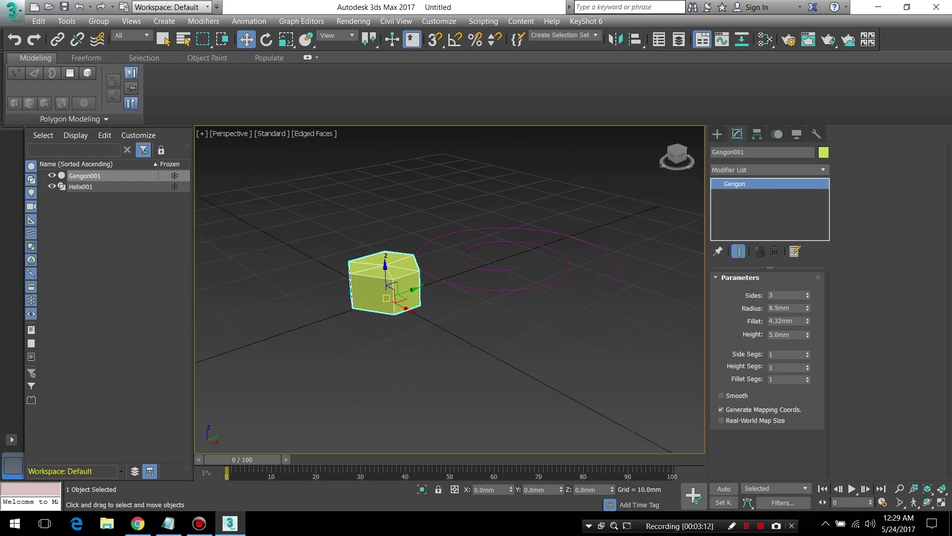
{"action": "middle_click_drag", "start_coordinate": [447, 347], "coordinate": [416, 347], "text": "alt"}
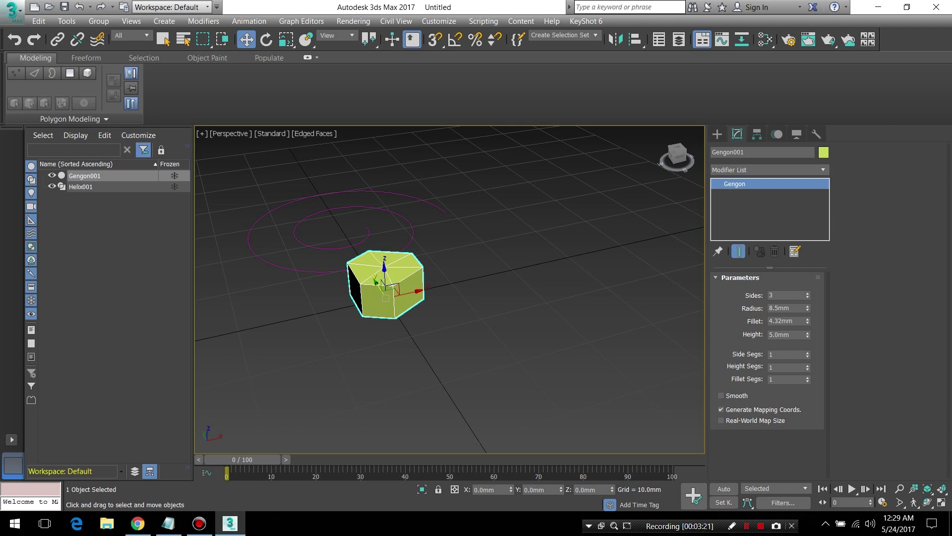
{"action": "mouse_move", "coordinate": [387, 278]}
{"action": "middle_mouse_down", "text": "alt"}
{"action": "mouse_move", "coordinate": [392, 284]}
{"action": "mouse_move", "coordinate": [390, 276]}
{"action": "middle_mouse_up", "text": "alt"}
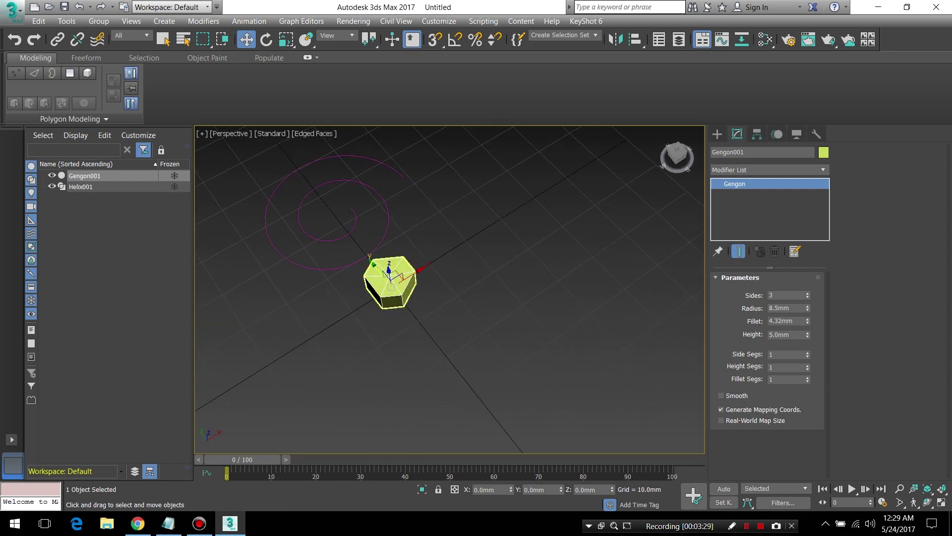
{"action": "left_click", "coordinate": [350, 181]}
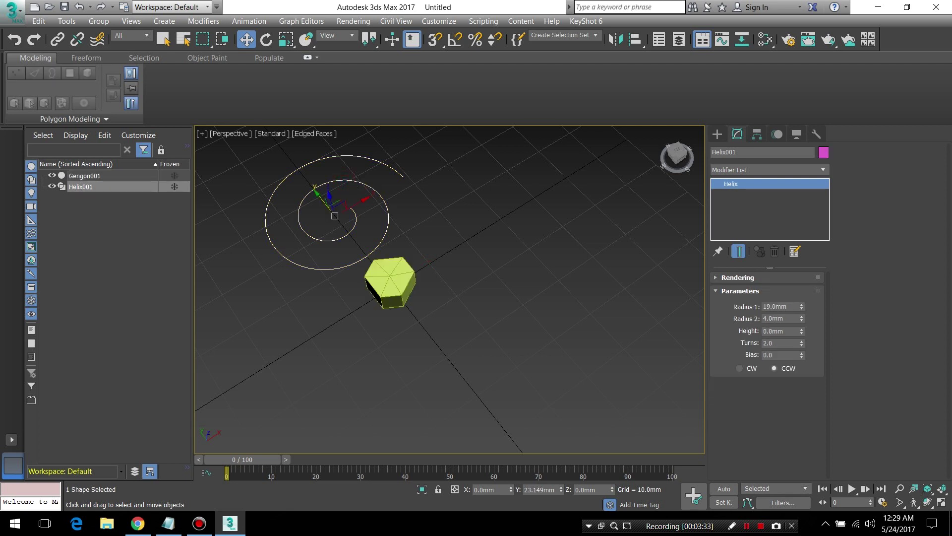
Rotate Helix001 about Z to roughly -89.4° so its outer tail heads toward the gengon
{"action": "key", "text": "e"}
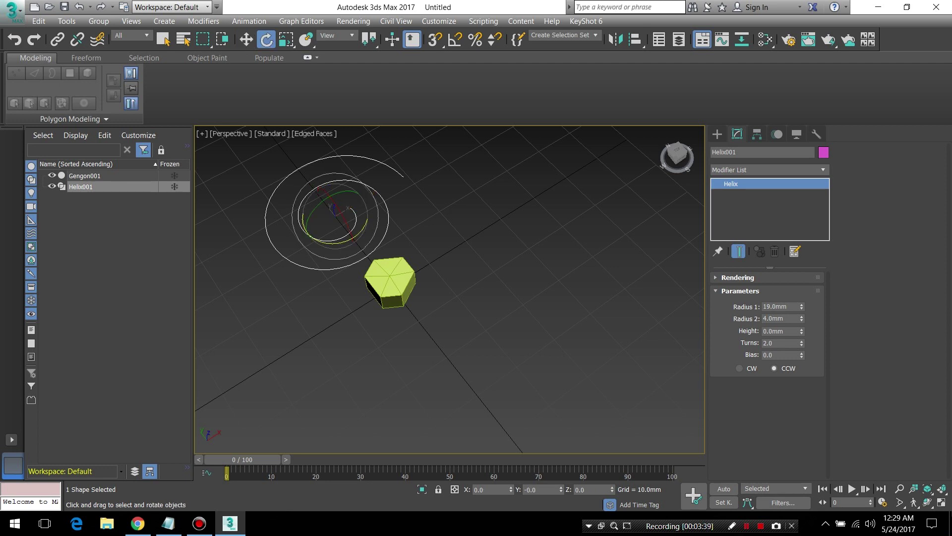
{"action": "left_click_drag", "start_coordinate": [345, 240], "coordinate": [328, 246]}
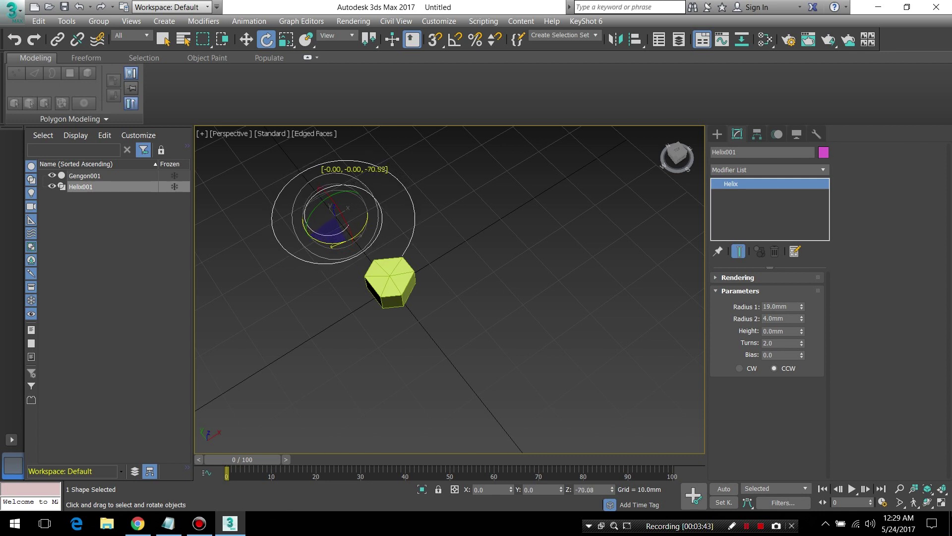
{"action": "left_click_drag", "start_coordinate": [327, 247], "coordinate": [310, 248]}
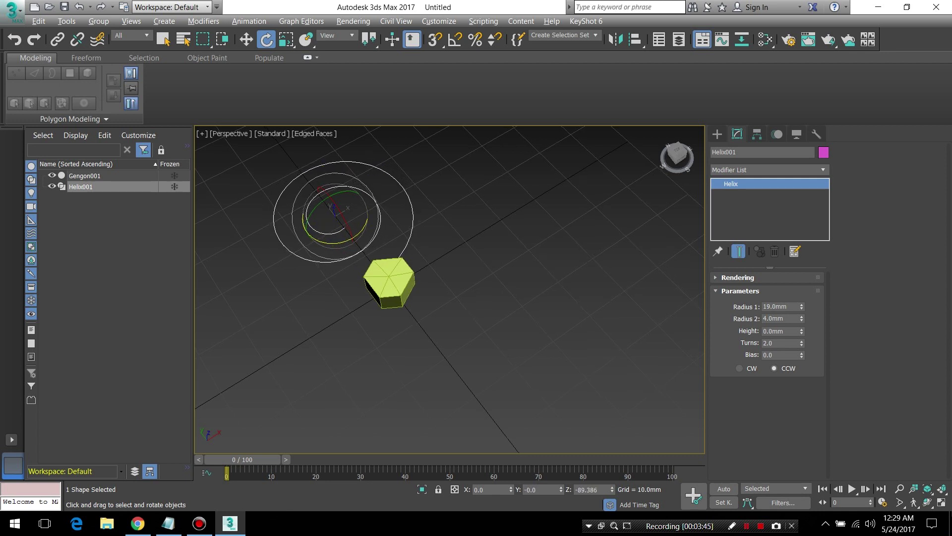
{"action": "left_click_drag", "start_coordinate": [677, 158], "coordinate": [680, 166]}
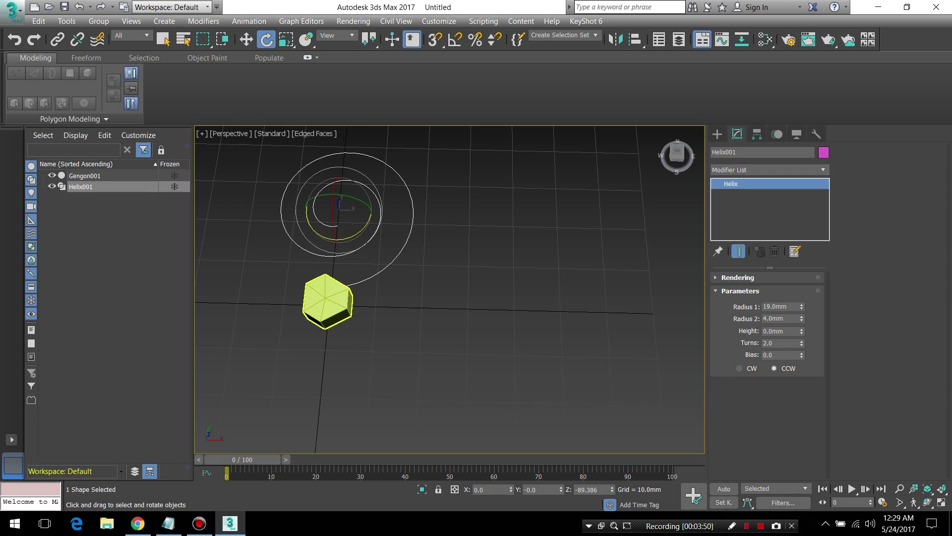
{"action": "left_click_drag", "start_coordinate": [677, 157], "coordinate": [687, 166]}
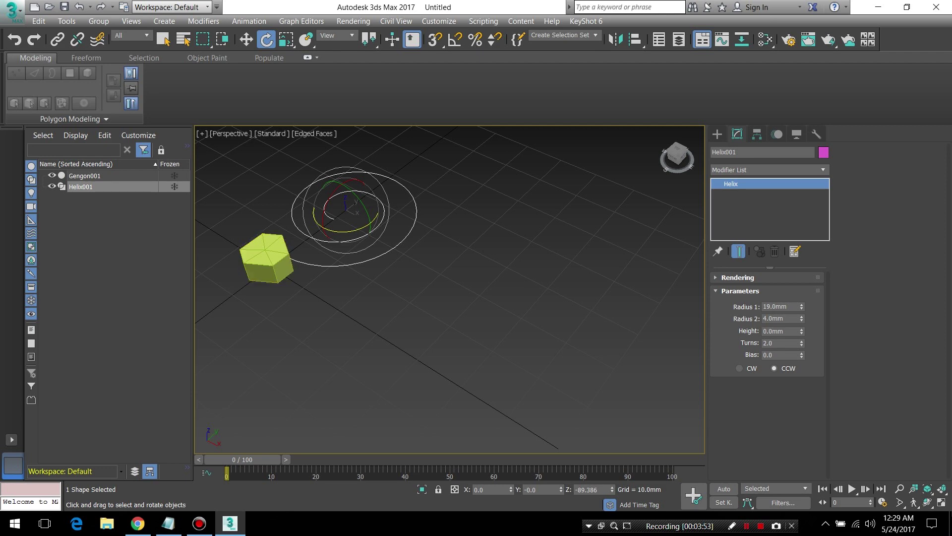
Move the helix across the grid toward the gengon
{"action": "middle_click_drag", "start_coordinate": [471, 322], "coordinate": [377, 307], "text": "alt"}
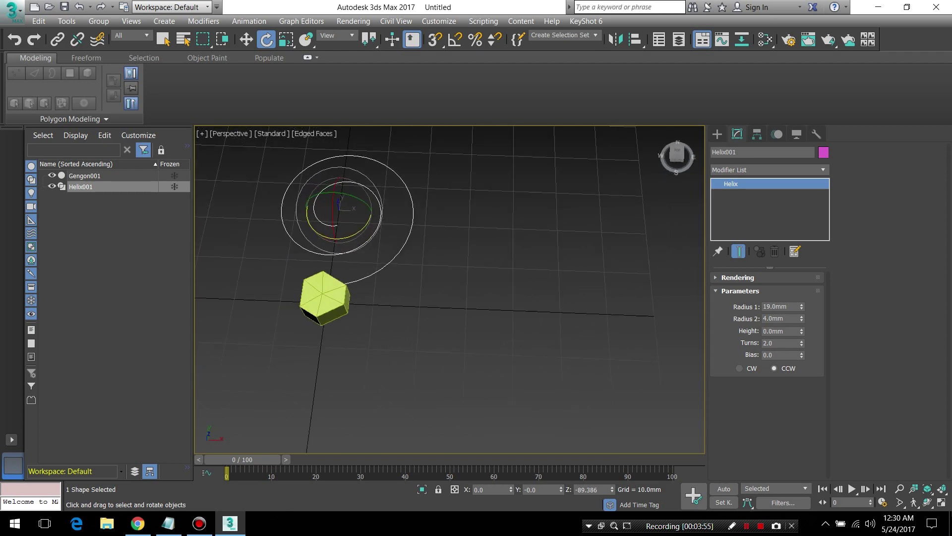
{"action": "key", "text": "w"}
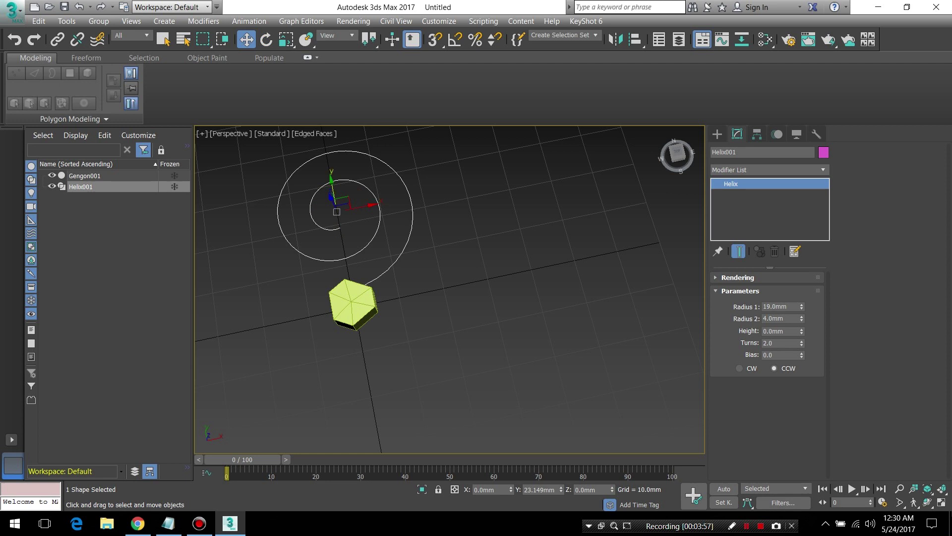
{"action": "left_click_drag", "start_coordinate": [342, 203], "coordinate": [366, 216]}
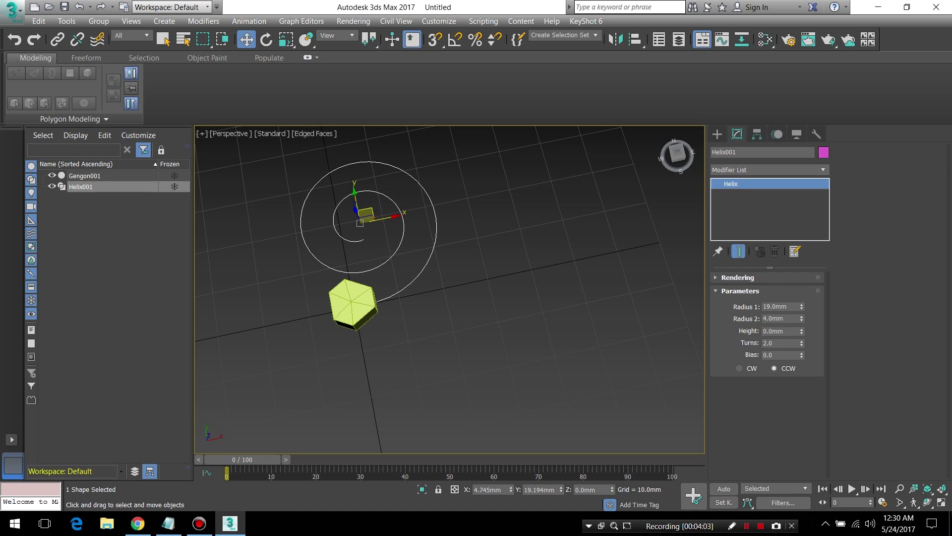
{"action": "middle_click_drag", "start_coordinate": [447, 298], "coordinate": [377, 307], "text": "alt"}
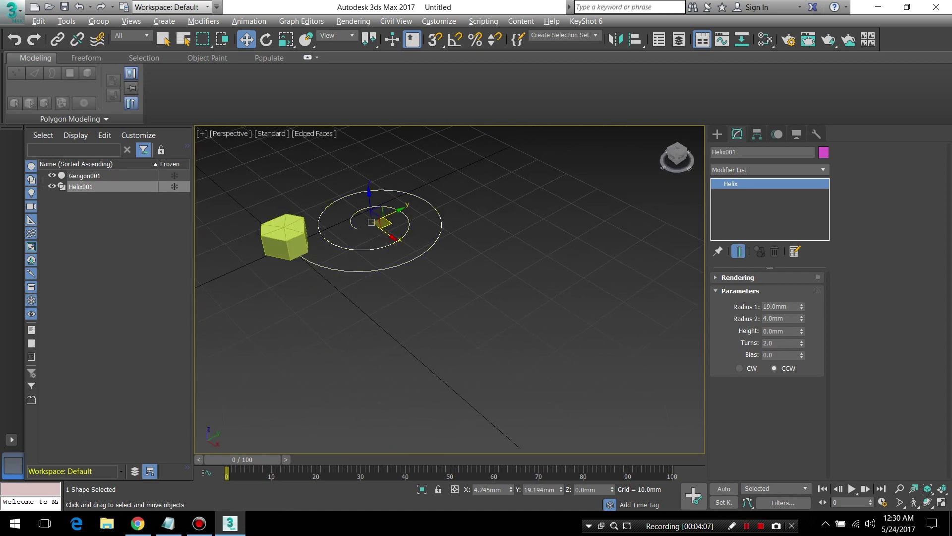
{"action": "scroll", "coordinate": [292, 248], "scroll_direction": "up", "scroll_amount": 2}
{"action": "scroll", "coordinate": [293, 250], "scroll_direction": "up", "scroll_amount": 3}
{"action": "scroll", "coordinate": [292, 251], "scroll_direction": "up", "scroll_amount": 1}
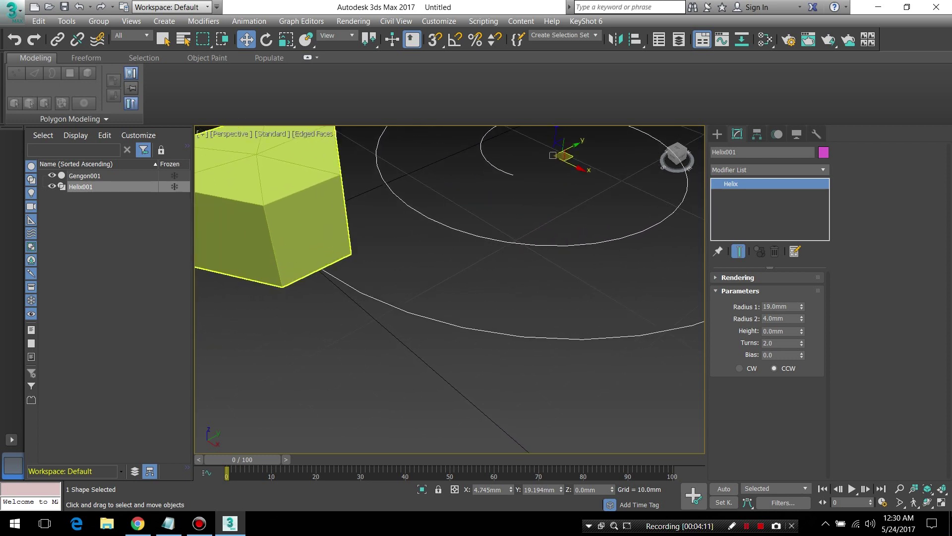
{"action": "scroll", "coordinate": [347, 242], "scroll_direction": "down", "scroll_amount": 3}
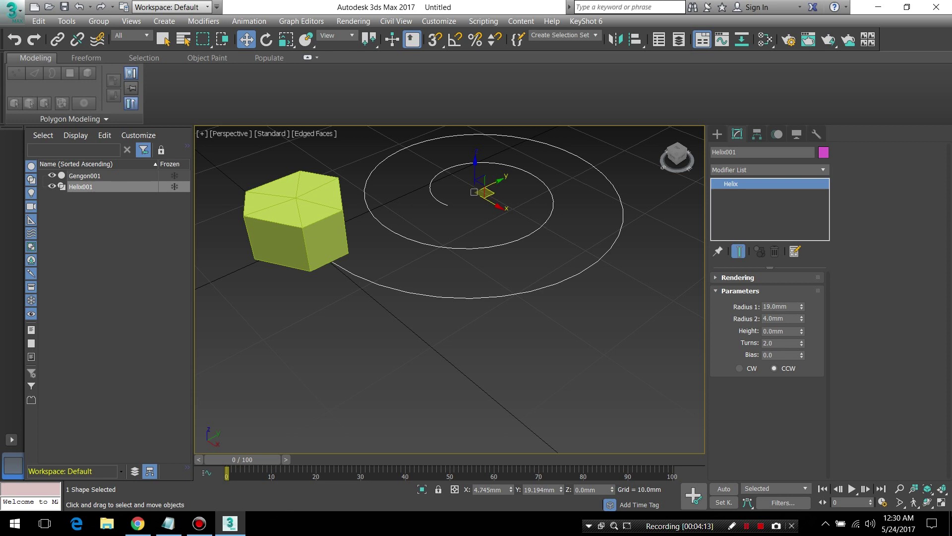
Nudge the helix to about X 5.14mm, Y 19.12mm and check it edge-on
{"action": "left_click_drag", "start_coordinate": [486, 193], "coordinate": [489, 194]}
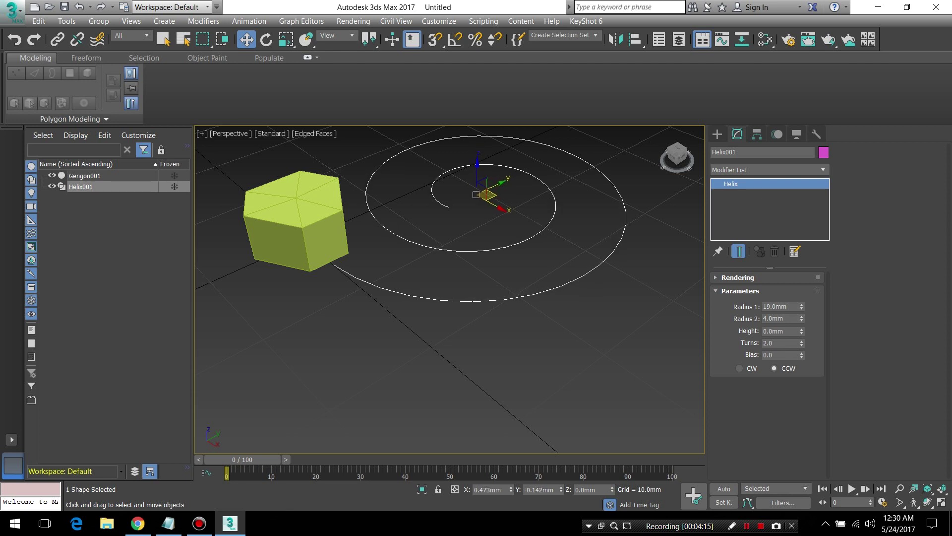
{"action": "left_click_drag", "start_coordinate": [488, 195], "coordinate": [488, 194]}
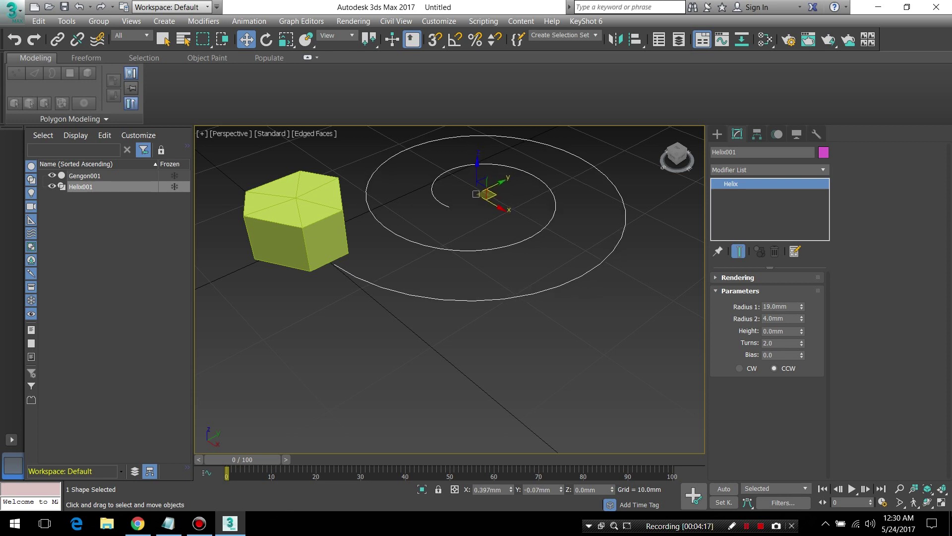
{"action": "mouse_move", "coordinate": [488, 194]}
{"action": "middle_mouse_down", "text": "alt"}
{"action": "mouse_move", "coordinate": [488, 174]}
{"action": "mouse_move", "coordinate": [496, 209]}
{"action": "mouse_move", "coordinate": [496, 168]}
{"action": "mouse_move", "coordinate": [496, 211]}
{"action": "mouse_move", "coordinate": [525, 210]}
{"action": "mouse_move", "coordinate": [546, 196]}
{"action": "mouse_move", "coordinate": [587, 213]}
{"action": "mouse_move", "coordinate": [468, 348]}
{"action": "middle_mouse_up", "text": "alt"}
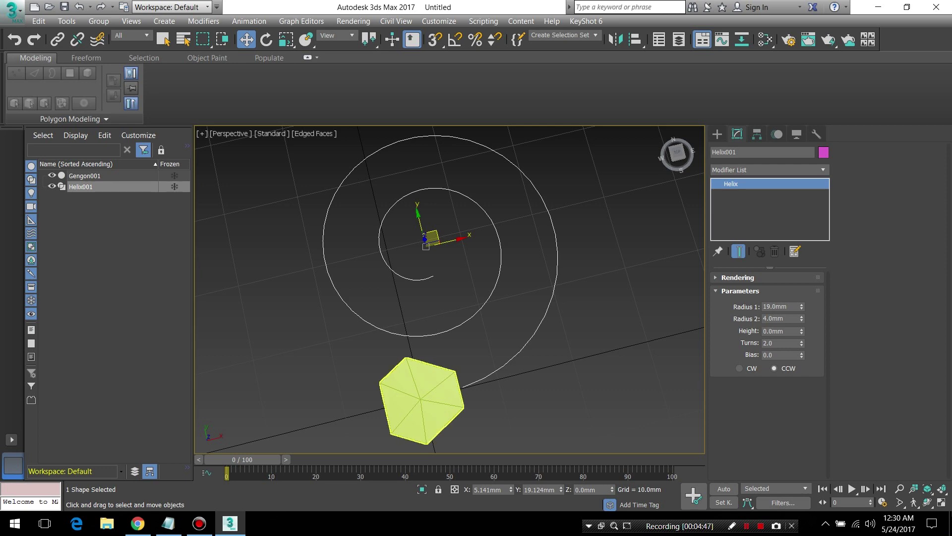
{"action": "mouse_move", "coordinate": [468, 349]}
{"action": "middle_mouse_down", "text": "alt"}
{"action": "mouse_move", "coordinate": [469, 377]}
{"action": "mouse_move", "coordinate": [469, 349]}
{"action": "mouse_move", "coordinate": [489, 350]}
{"action": "middle_mouse_up", "text": "alt"}
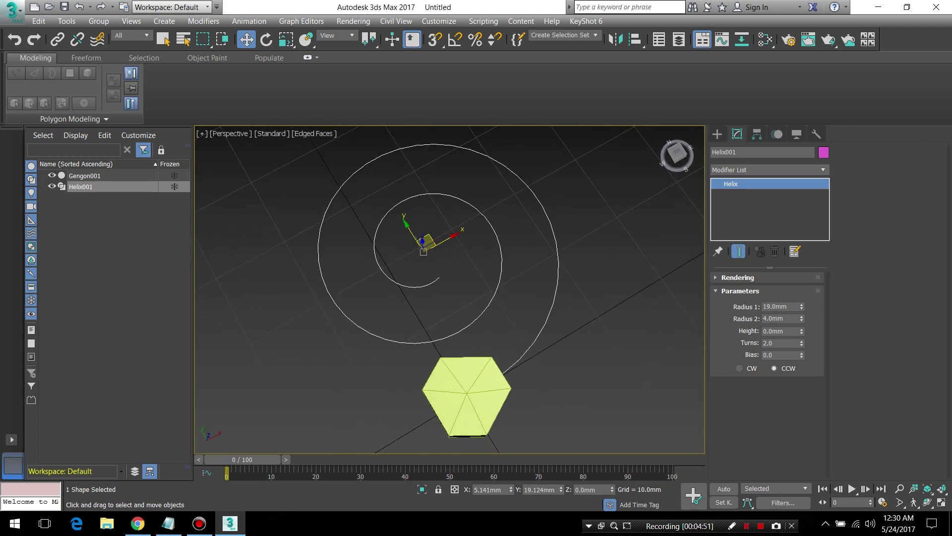
{"action": "scroll", "coordinate": [348, 243], "scroll_direction": "down", "scroll_amount": 2}
{"action": "scroll", "coordinate": [347, 243], "scroll_direction": "down", "scroll_amount": 2}
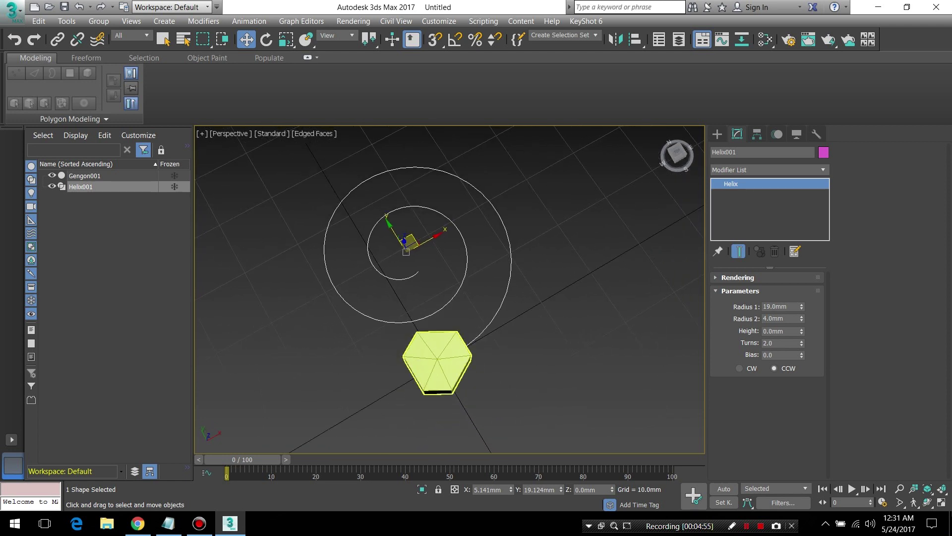
{"action": "left_click", "coordinate": [447, 362]}
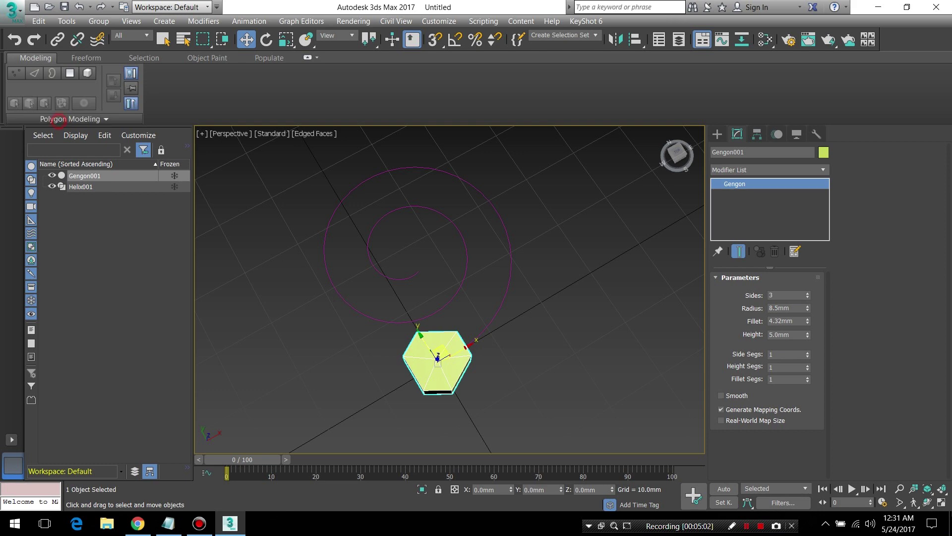
Add an Edit Poly modifier to Gengon001 and select its right side polygon
{"action": "left_click", "coordinate": [70, 119]}
{"action": "left_click", "coordinate": [69, 164]}
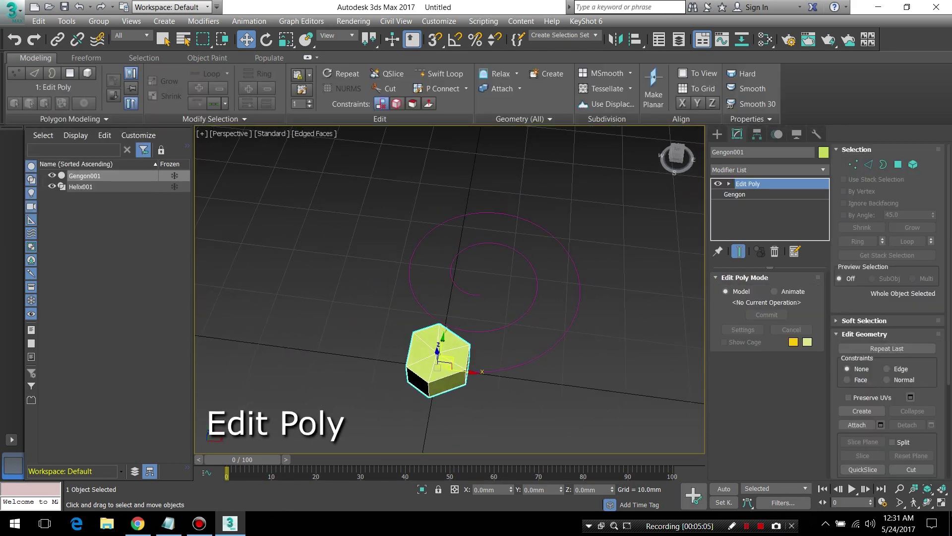
{"action": "left_click", "coordinate": [898, 164]}
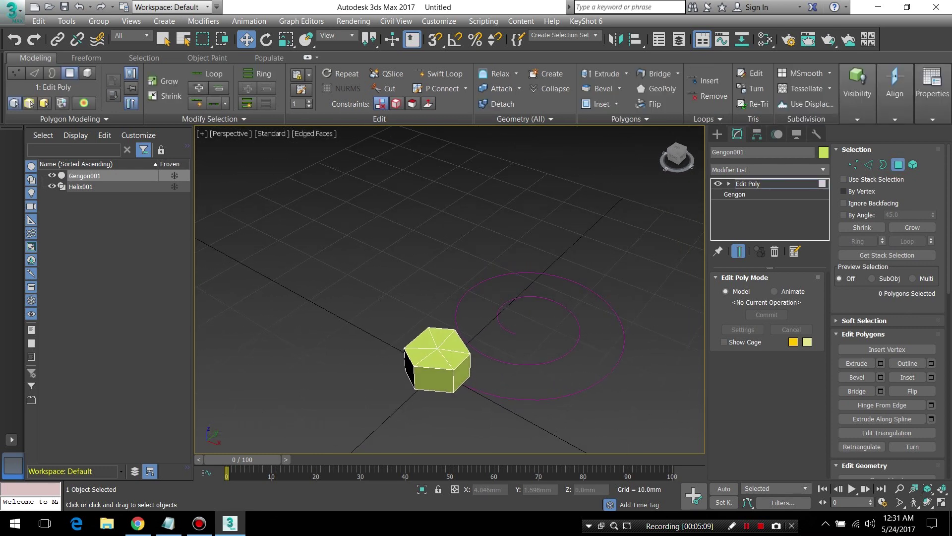
{"action": "left_click", "coordinate": [461, 373]}
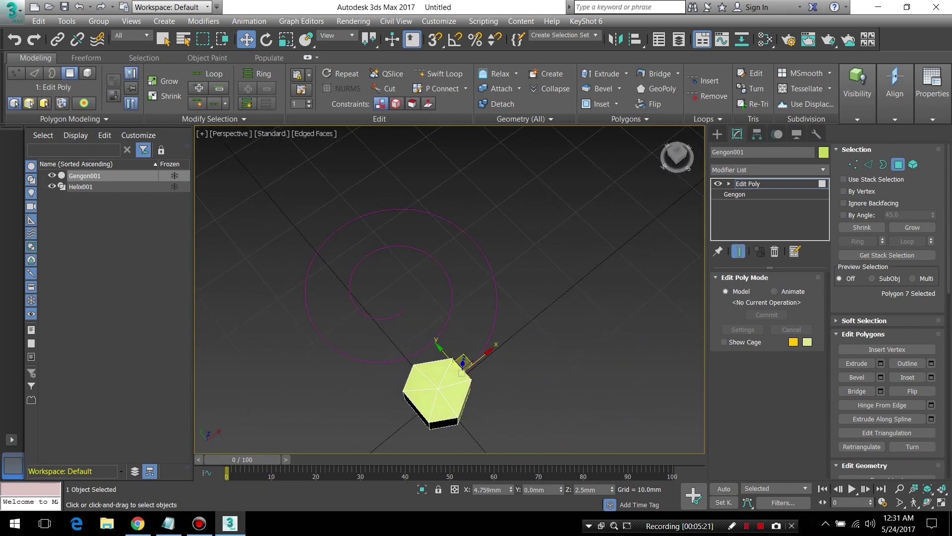
{"action": "left_click", "coordinate": [638, 117]}
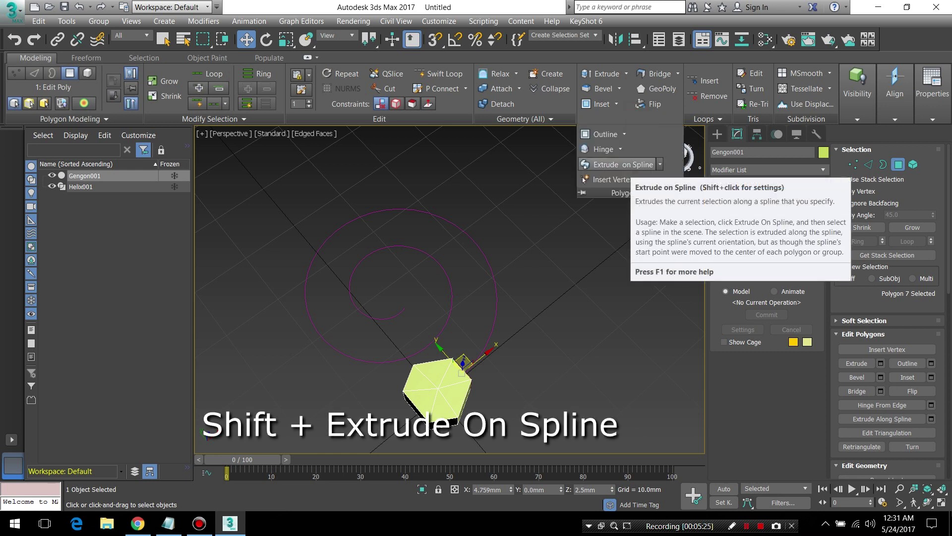
Extrude the side face along Helix001 in 22 segments
{"action": "left_click", "coordinate": [623, 164], "text": "shift"}
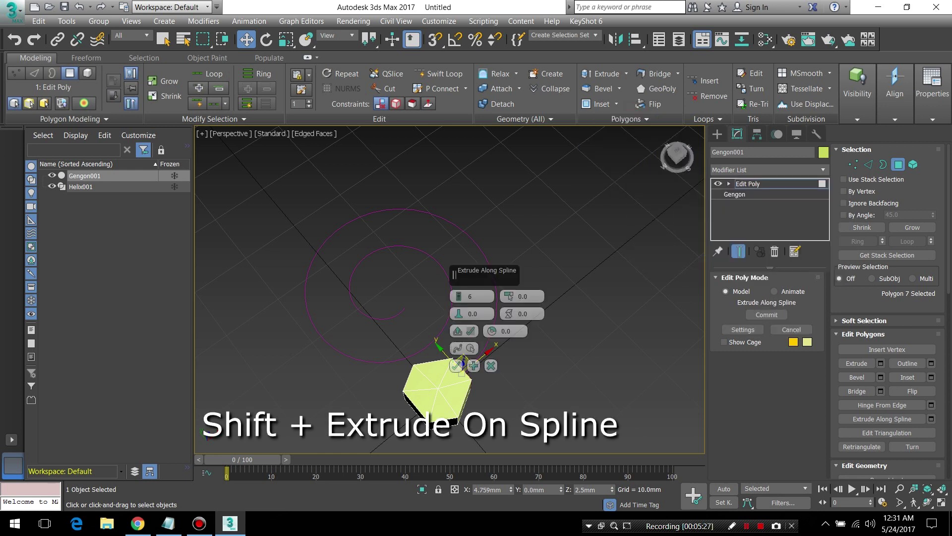
{"action": "left_click_drag", "start_coordinate": [496, 274], "coordinate": [596, 284]}
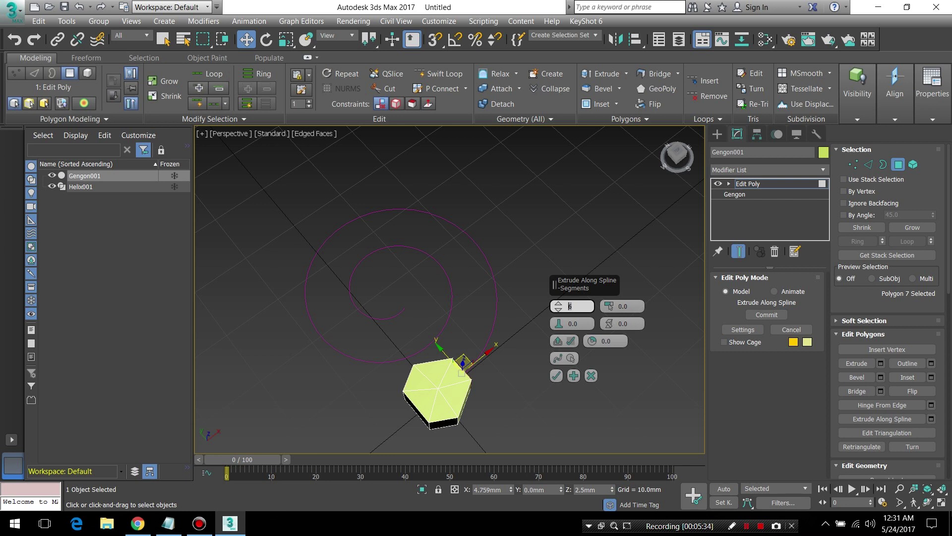
{"action": "type", "text": "22"}
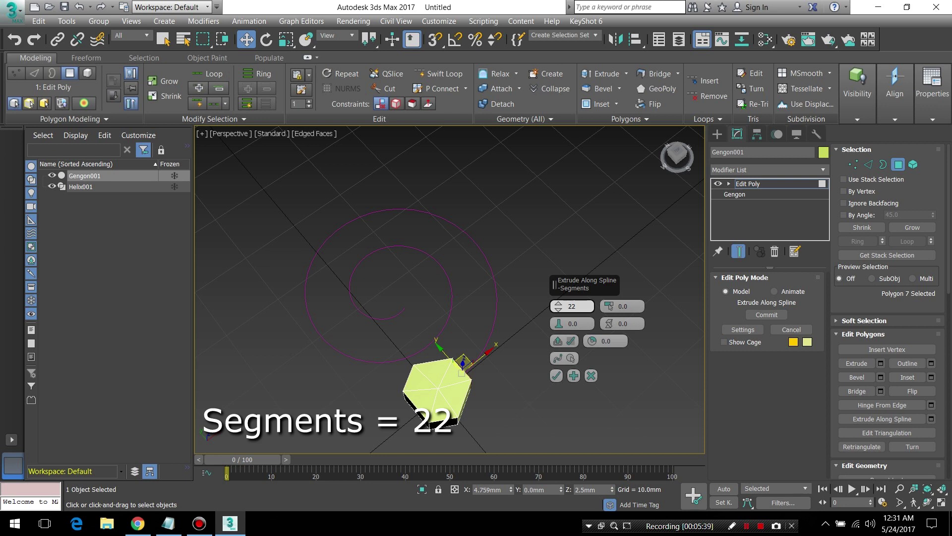
{"action": "left_click", "coordinate": [570, 357]}
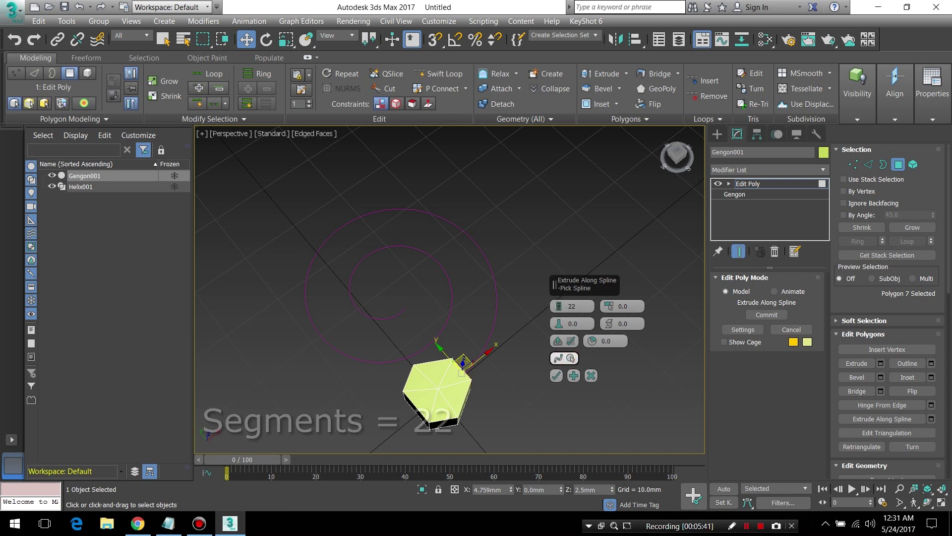
{"action": "left_click", "coordinate": [570, 357]}
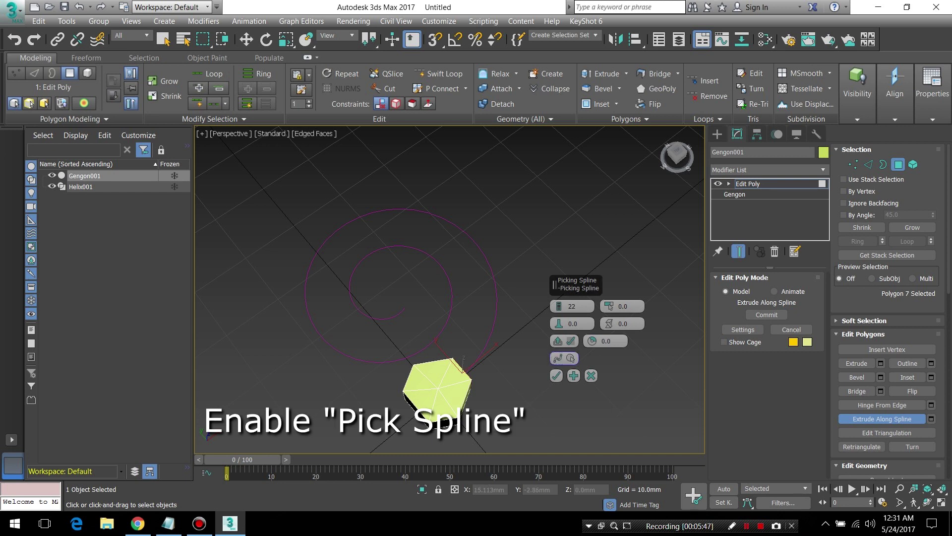
{"action": "left_click", "coordinate": [497, 293]}
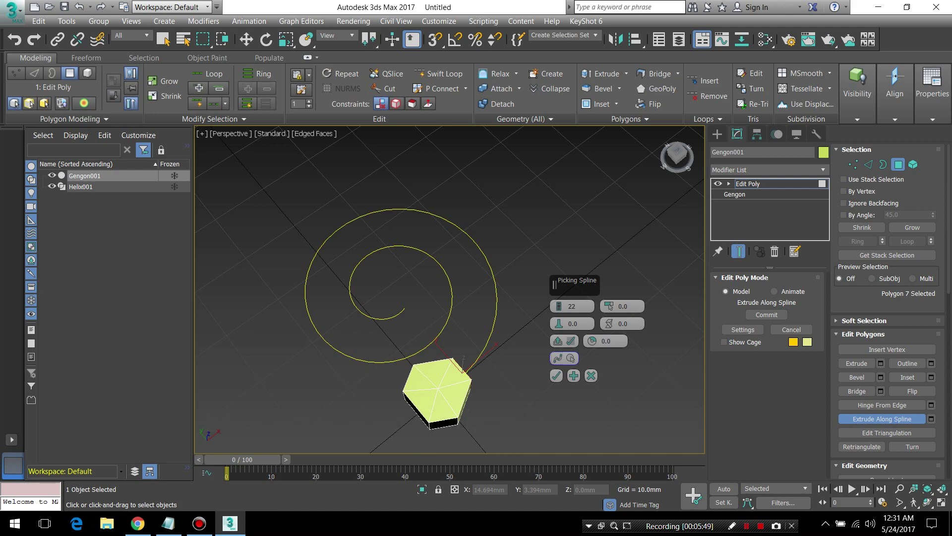
{"action": "left_click", "coordinate": [495, 325]}
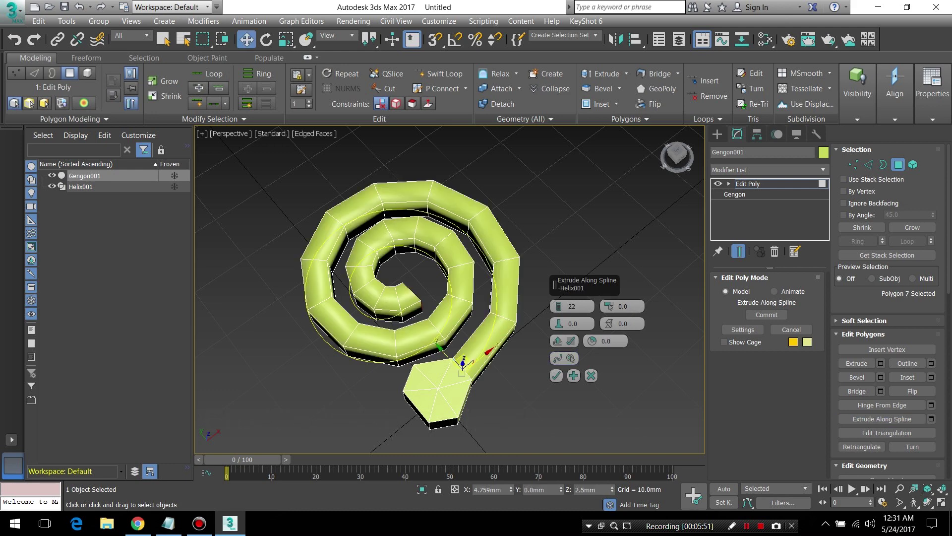
{"action": "mouse_move", "coordinate": [461, 367]}
{"action": "middle_mouse_down", "text": "alt"}
{"action": "mouse_move", "coordinate": [491, 317]}
{"action": "mouse_move", "coordinate": [496, 367]}
{"action": "middle_mouse_up", "text": "alt"}
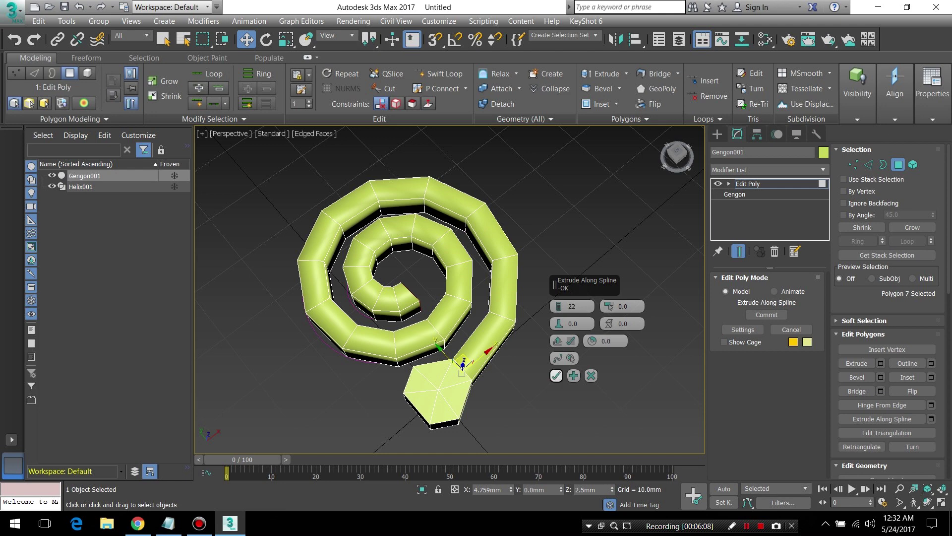
Commit the first spiral extrusion and select the face at the prism's tail end
{"action": "left_click", "coordinate": [556, 375]}
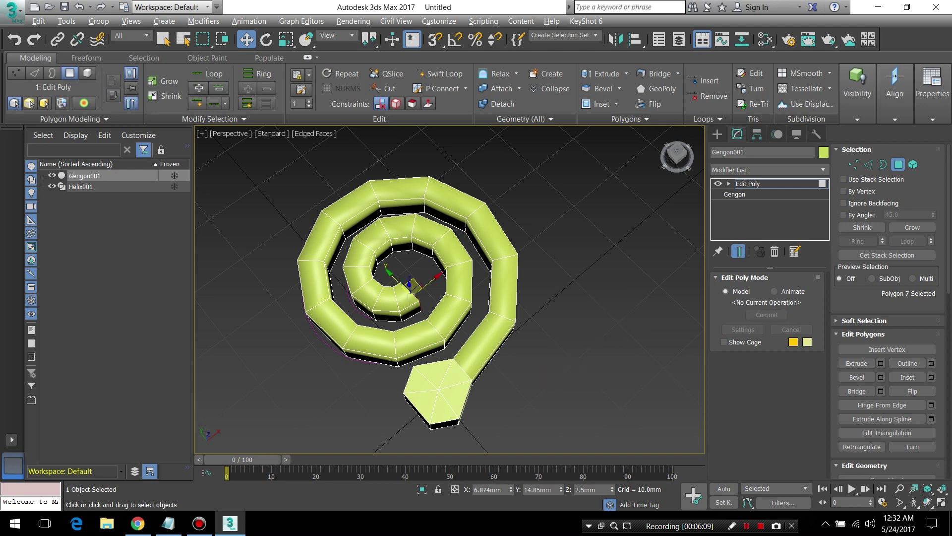
{"action": "middle_click_drag", "start_coordinate": [447, 297], "coordinate": [570, 298], "text": "alt"}
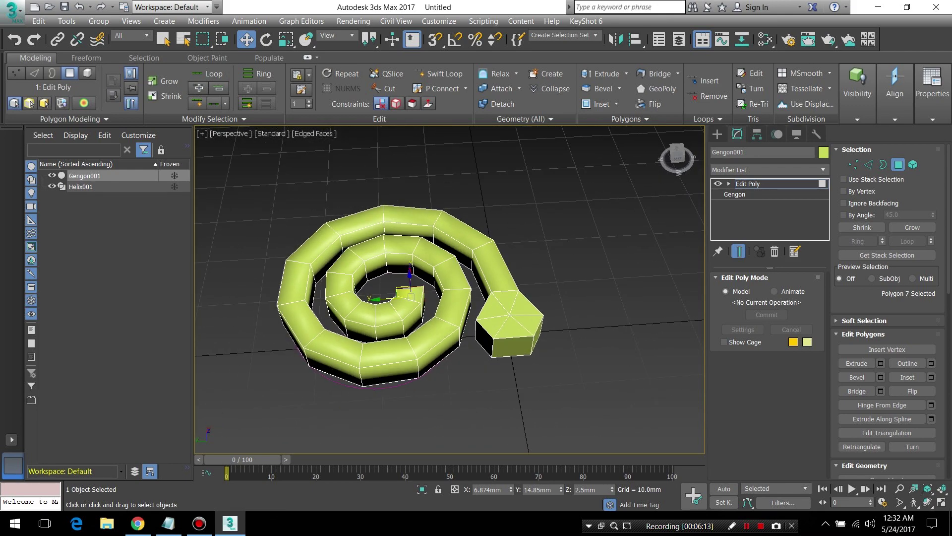
{"action": "left_click", "coordinate": [485, 342]}
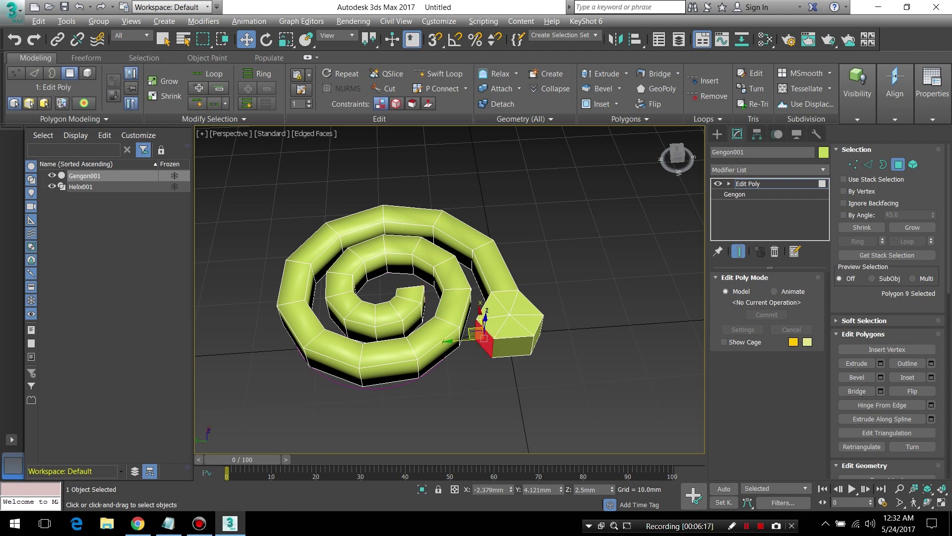
Extrude the tail face along Helix001 with Extrude on Spline, making an overlapping second arm
{"action": "middle_click_drag", "start_coordinate": [446, 298], "coordinate": [496, 298], "text": "alt"}
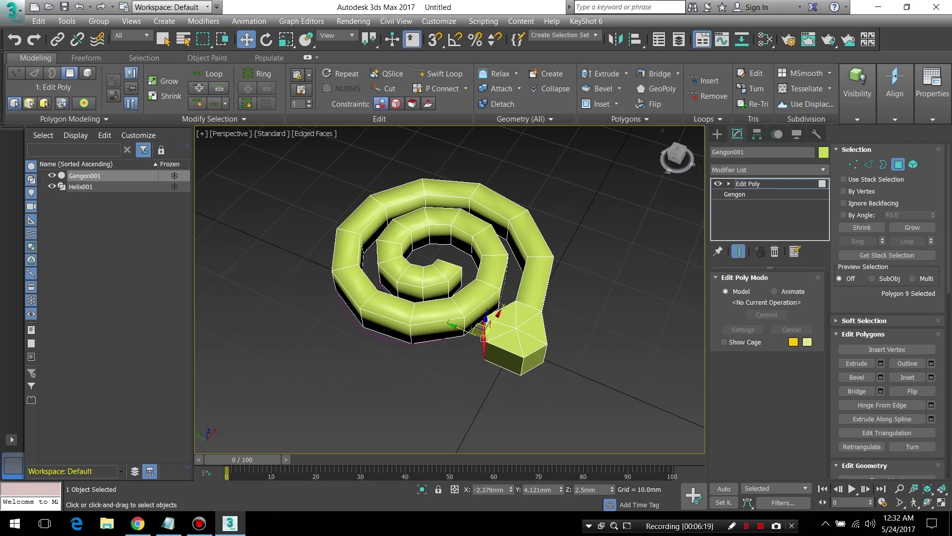
{"action": "left_click", "coordinate": [626, 119]}
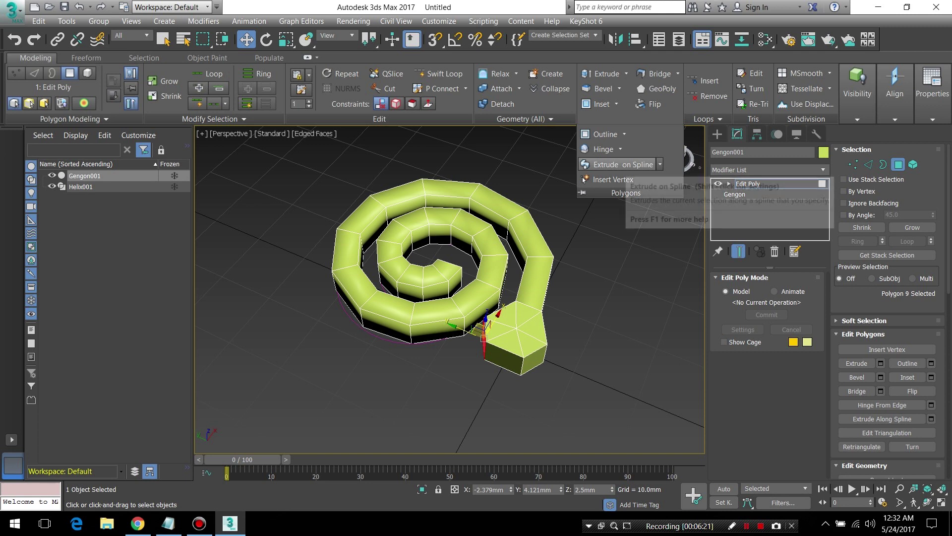
{"action": "left_click", "coordinate": [623, 166], "text": "shift"}
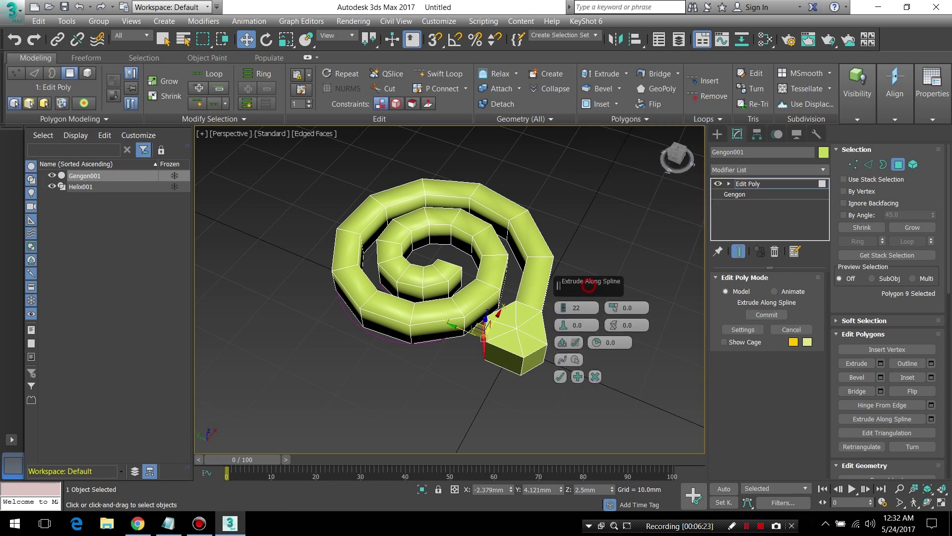
{"action": "left_click_drag", "start_coordinate": [589, 286], "coordinate": [626, 278]}
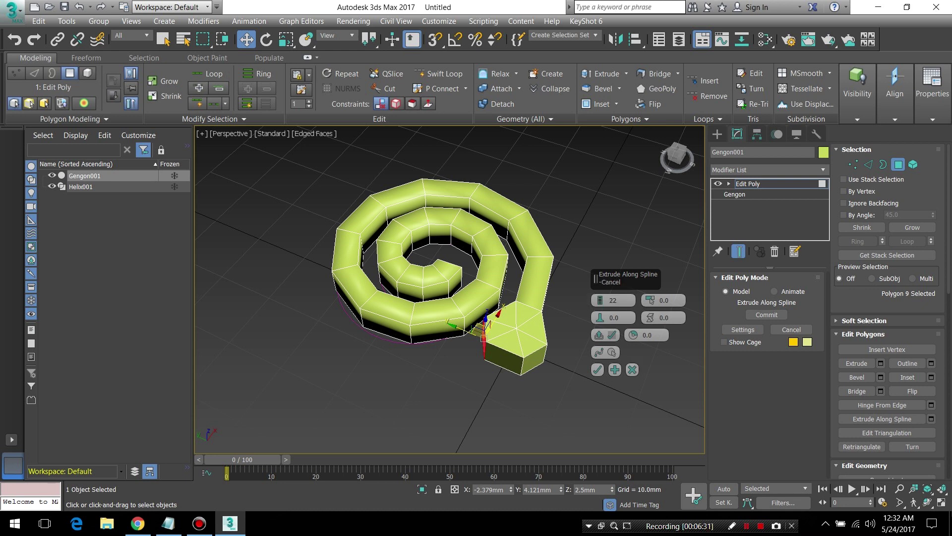
{"action": "left_click", "coordinate": [611, 352]}
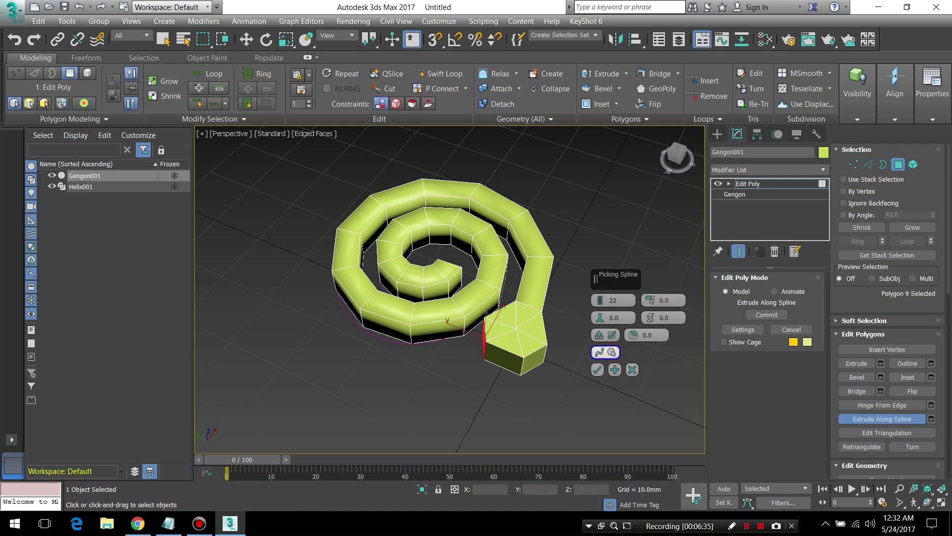
{"action": "left_click", "coordinate": [484, 337]}
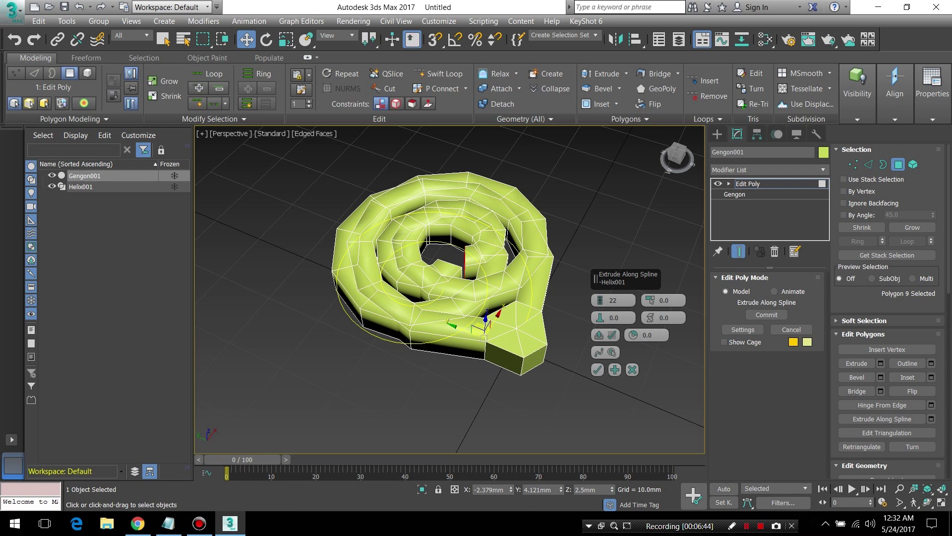
Set the second arm's Extrude Along Spline rotation to -3.25 and view the coil edge-on
{"action": "middle_click_drag", "start_coordinate": [446, 248], "coordinate": [447, 208], "text": "alt"}
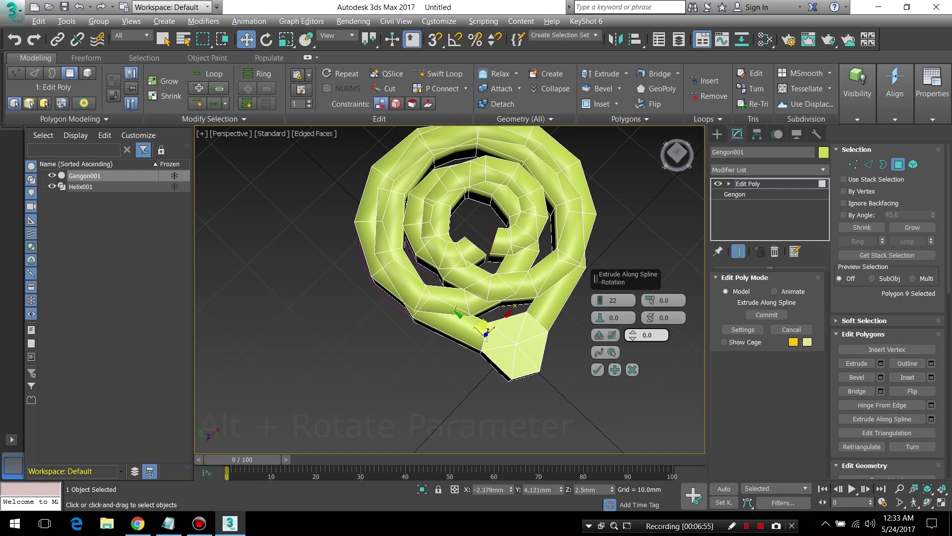
{"action": "mouse_move", "coordinate": [633, 335]}
{"action": "left_mouse_down", "text": "alt"}
{"action": "mouse_move", "coordinate": [633, 347]}
{"action": "mouse_move", "coordinate": [632, 333]}
{"action": "left_mouse_up", "text": "alt"}
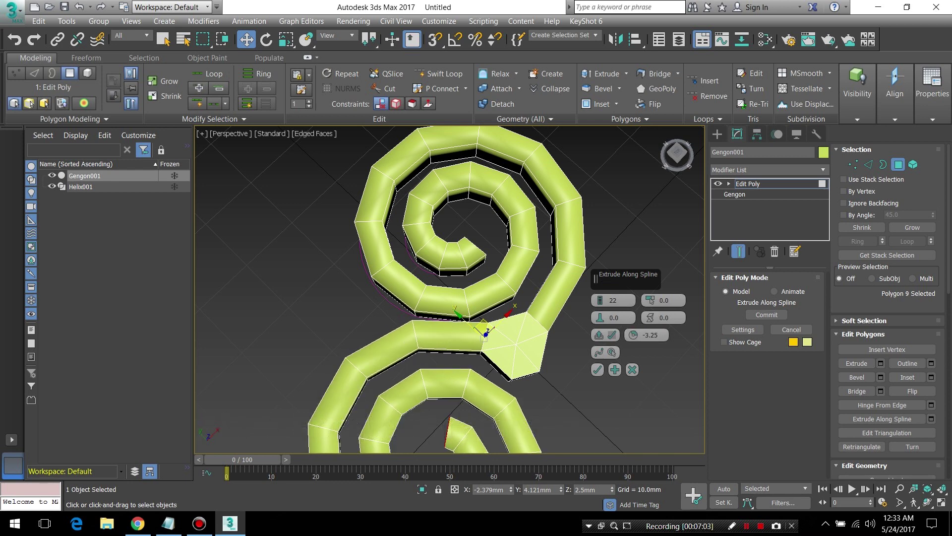
{"action": "middle_click_drag", "start_coordinate": [496, 297], "coordinate": [496, 225], "text": "alt"}
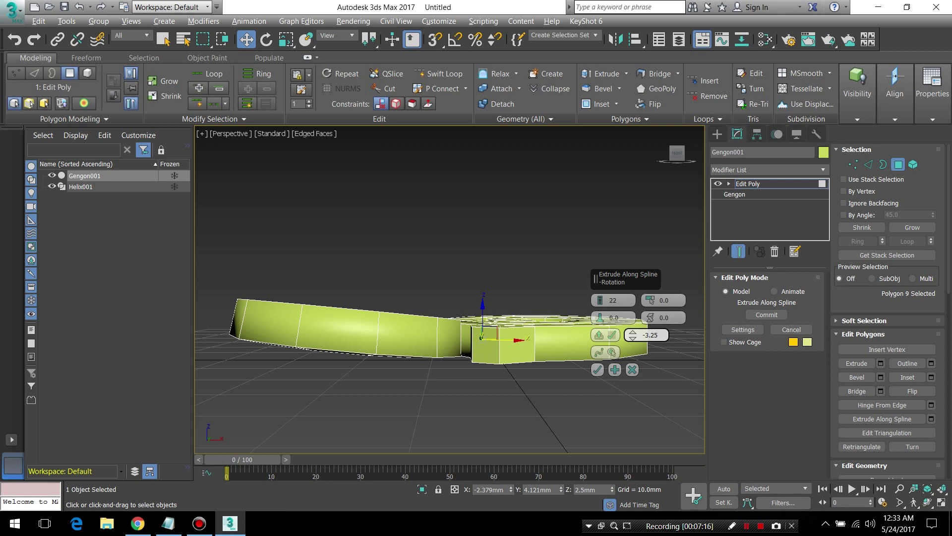
Fine-tune the second arm's extrusion rotation to -3.142, giving an S-shaped double spiral
{"action": "left_click_drag", "start_coordinate": [633, 335], "coordinate": [632, 334]}
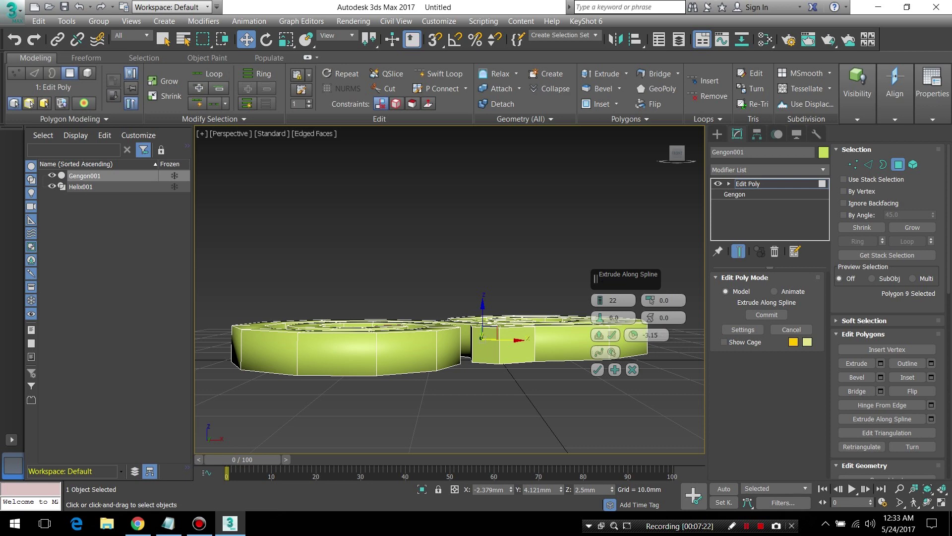
{"action": "middle_click_drag", "start_coordinate": [447, 248], "coordinate": [446, 228], "text": "alt"}
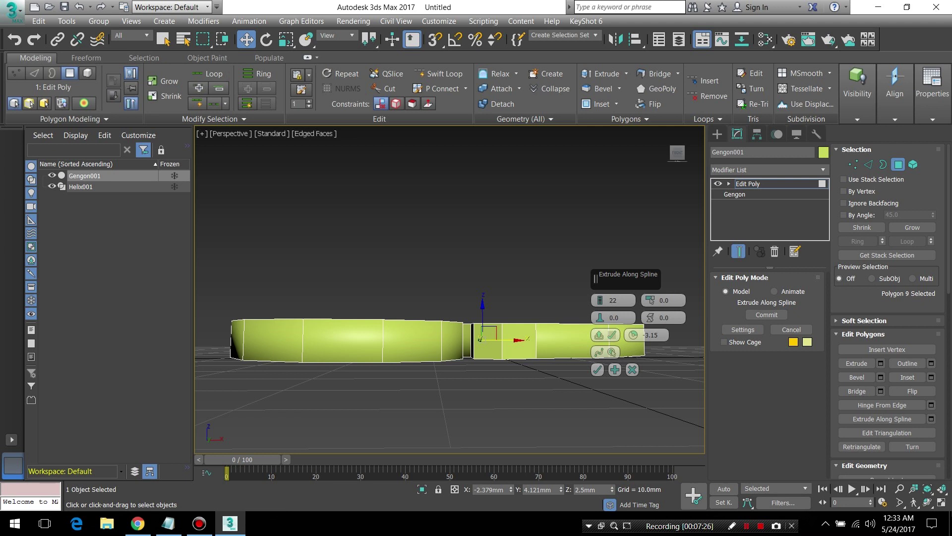
{"action": "middle_click_drag", "start_coordinate": [450, 290], "coordinate": [450, 272], "text": "alt"}
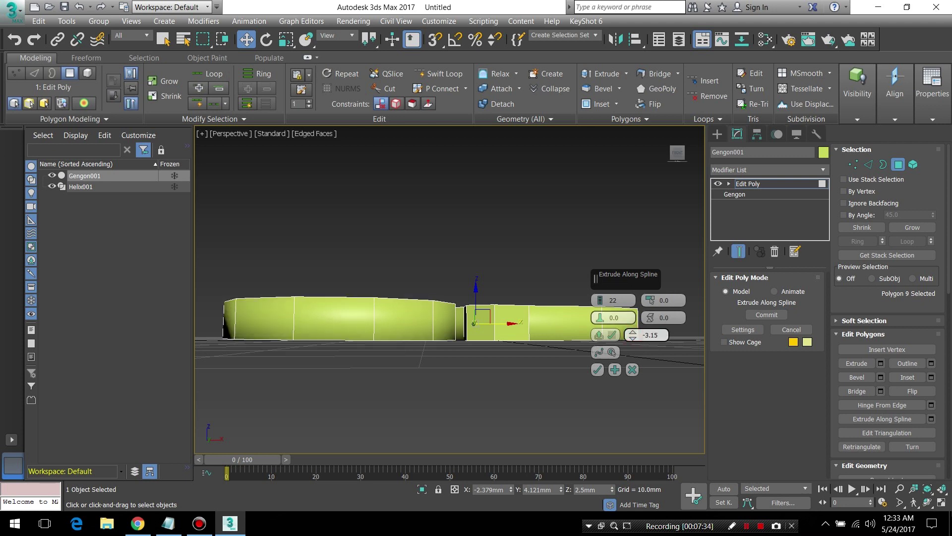
{"action": "left_click_drag", "start_coordinate": [633, 335], "coordinate": [632, 335]}
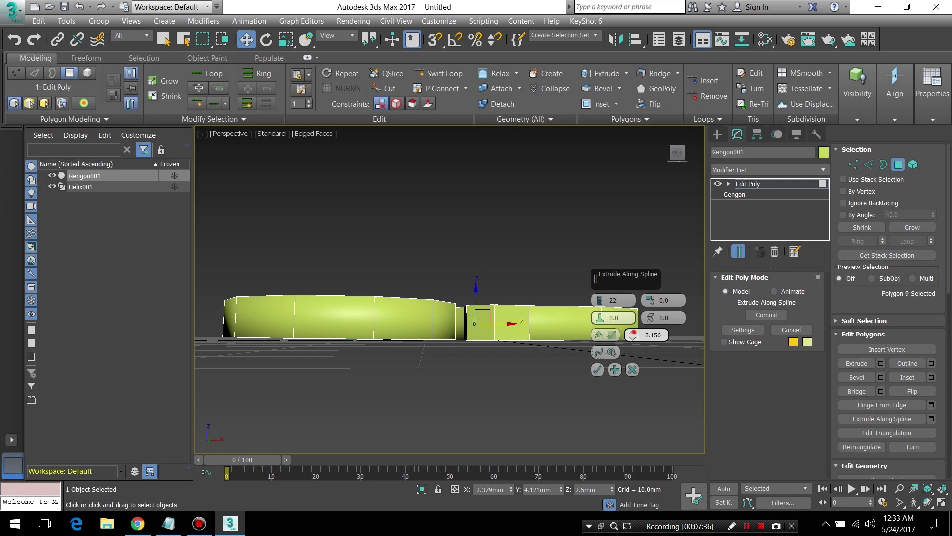
{"action": "left_click_drag", "start_coordinate": [633, 335], "coordinate": [633, 338]}
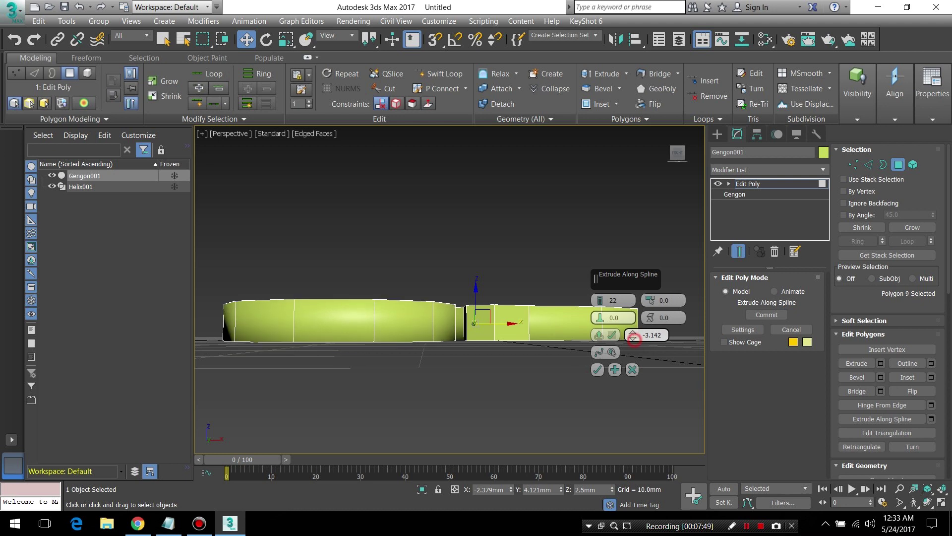
{"action": "left_click_drag", "start_coordinate": [634, 339], "coordinate": [634, 342]}
{"action": "middle_click_drag", "start_coordinate": [545, 387], "coordinate": [446, 298], "text": "alt"}
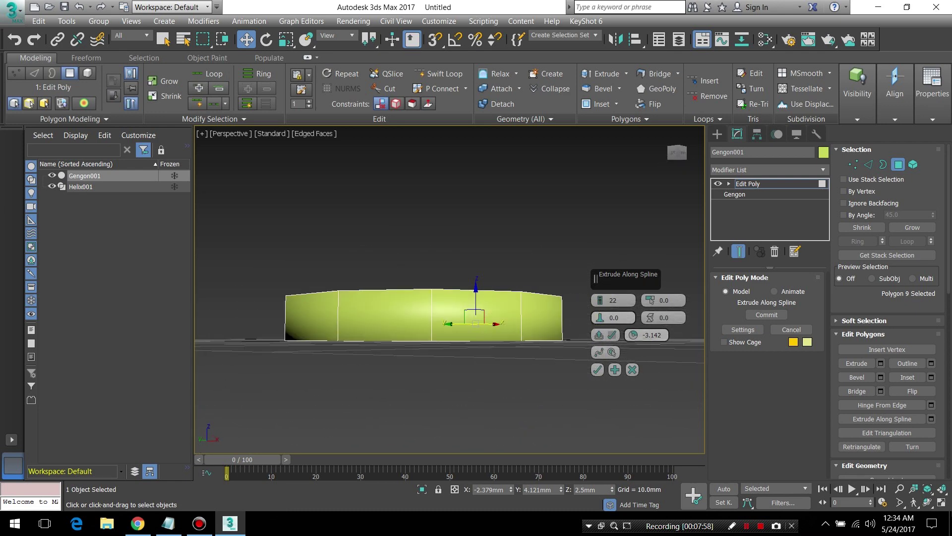
{"action": "middle_click_drag", "start_coordinate": [447, 298], "coordinate": [446, 348], "text": "alt"}
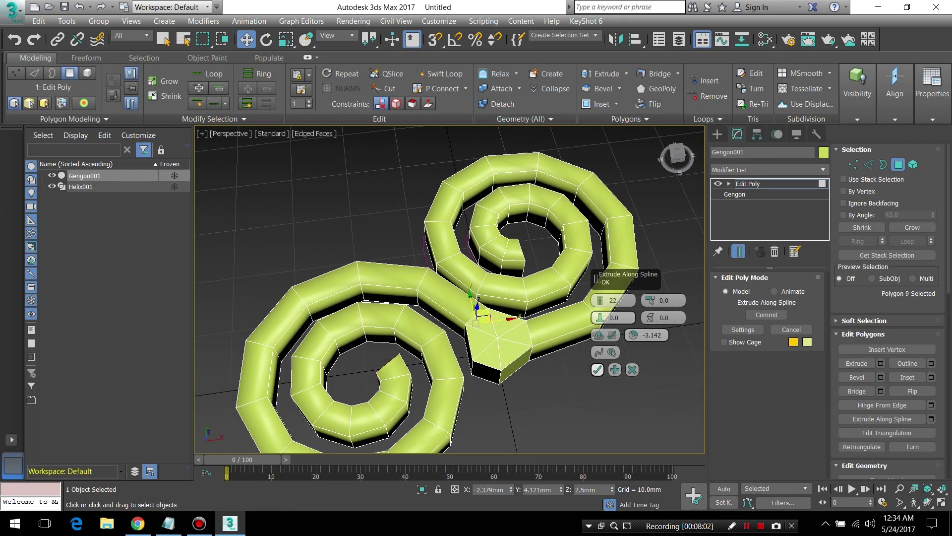
Commit the second arm and select another side face of the centre piece
{"action": "left_click", "coordinate": [597, 370]}
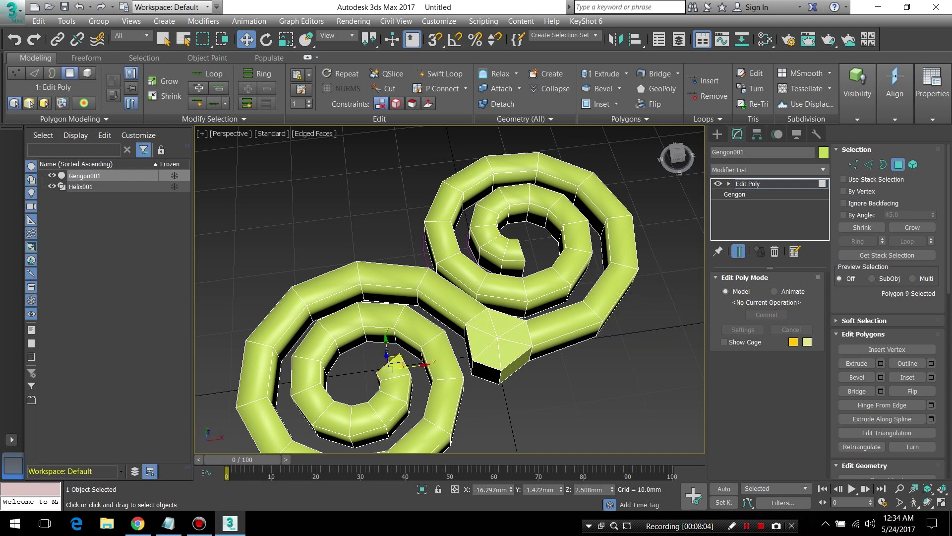
{"action": "middle_click_drag", "start_coordinate": [446, 287], "coordinate": [486, 367], "text": "alt"}
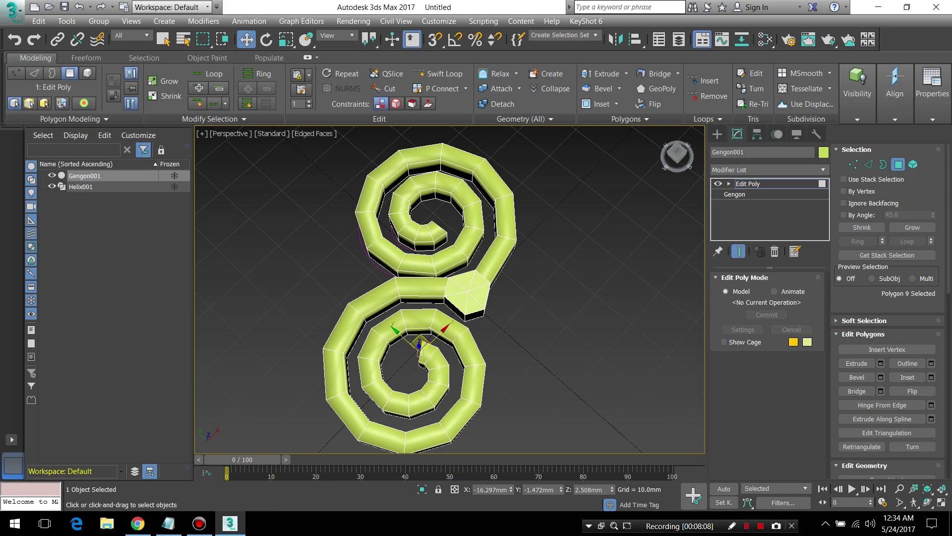
{"action": "left_click", "coordinate": [473, 300], "text": "ctrl"}
{"action": "mouse_move", "coordinate": [473, 300]}
{"action": "middle_mouse_down", "text": "alt"}
{"action": "mouse_move", "coordinate": [480, 382]}
{"action": "mouse_move", "coordinate": [501, 377]}
{"action": "middle_mouse_up", "text": "alt"}
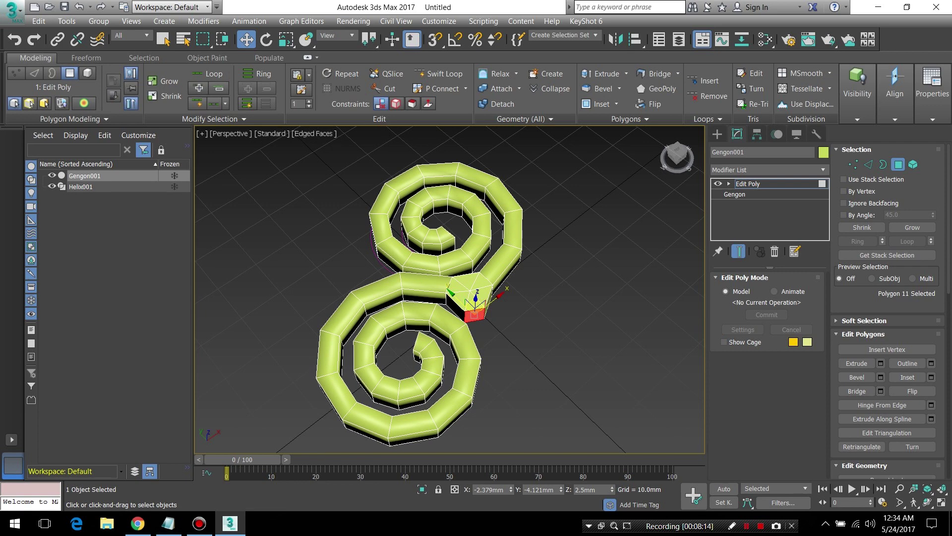
Extrude that face along Helix001 and commit it as the third spiral arm
{"action": "left_click", "coordinate": [626, 119]}
{"action": "left_click", "coordinate": [624, 164]}
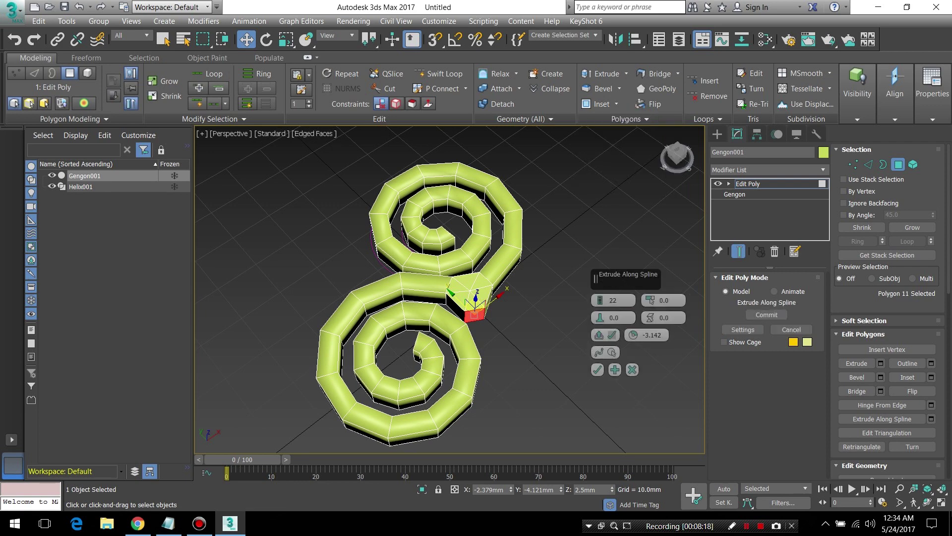
{"action": "left_click", "coordinate": [599, 353]}
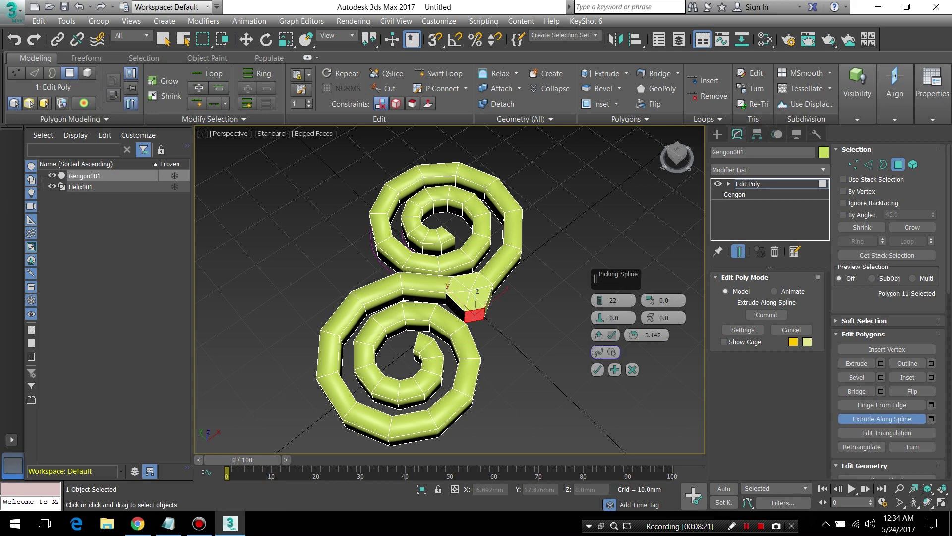
{"action": "left_click", "coordinate": [381, 260]}
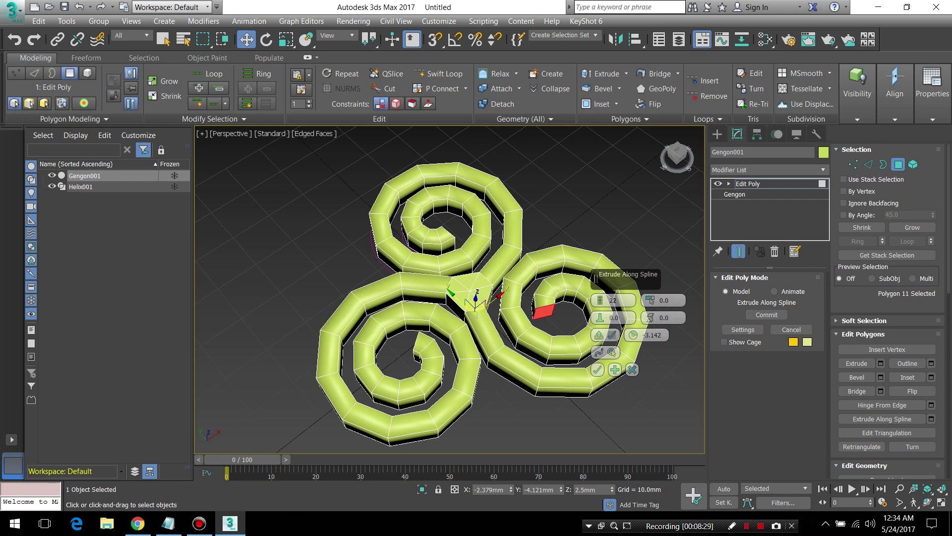
{"action": "left_click", "coordinate": [677, 165]}
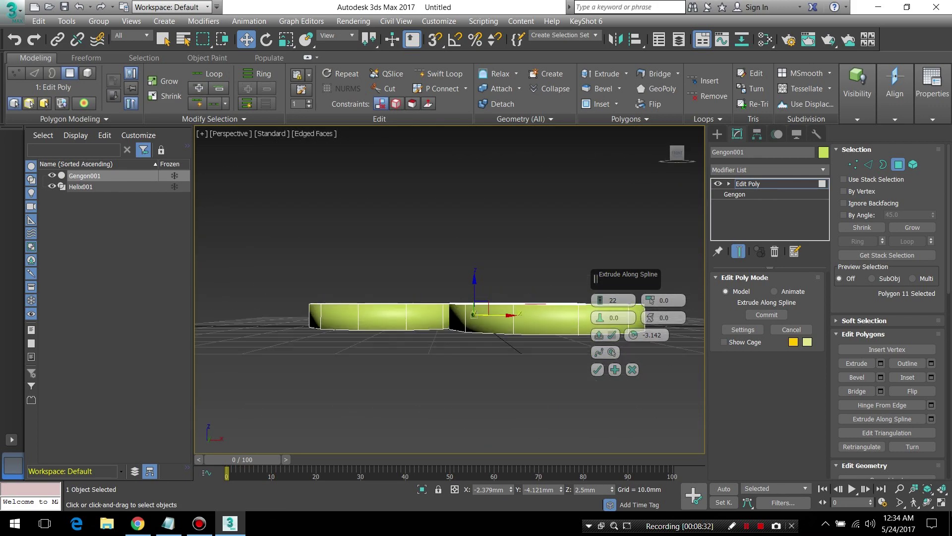
{"action": "left_click_drag", "start_coordinate": [677, 155], "coordinate": [679, 169]}
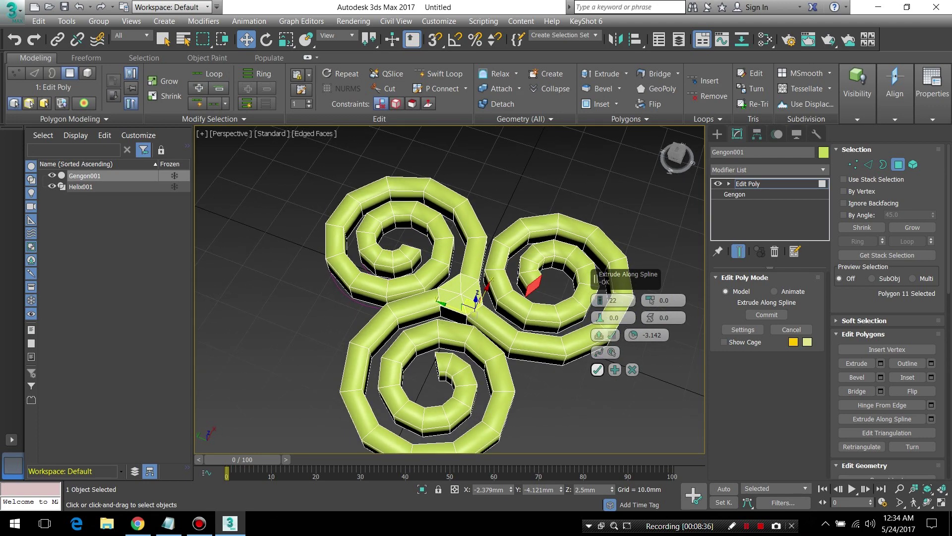
{"action": "left_click", "coordinate": [597, 369]}
Inspect the three-armed triskele from above and a low oblique angle
{"action": "left_click_drag", "start_coordinate": [677, 155], "coordinate": [679, 164]}
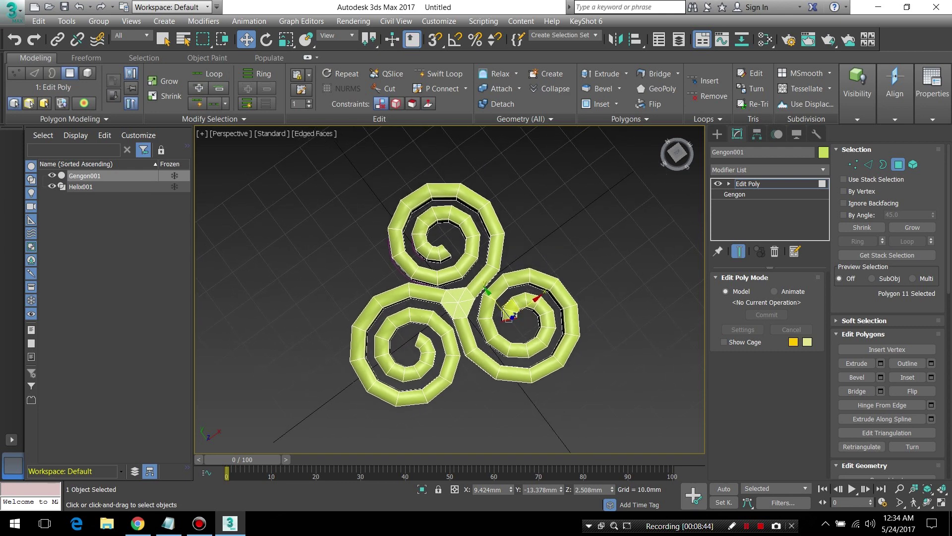
{"action": "left_click_drag", "start_coordinate": [677, 155], "coordinate": [677, 160]}
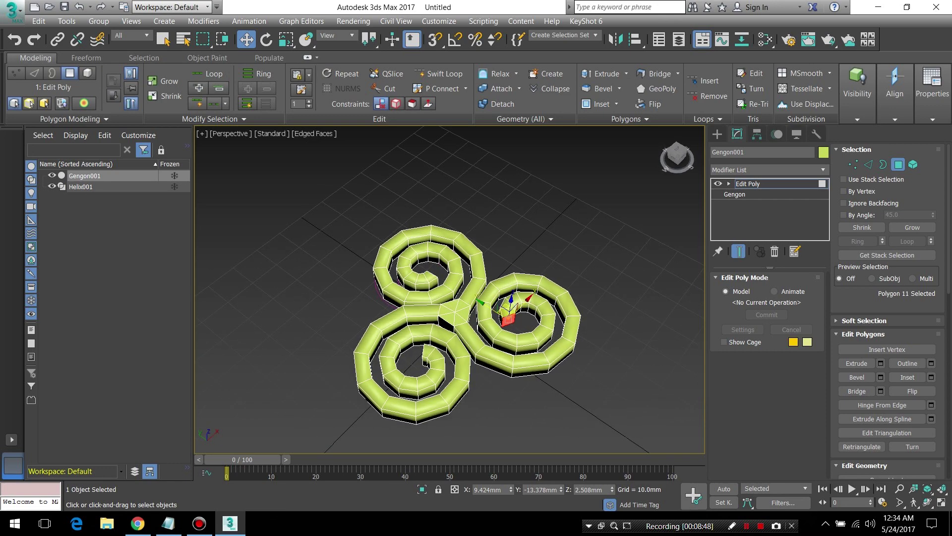
{"action": "scroll", "coordinate": [513, 308], "scroll_direction": "up", "scroll_amount": 1}
{"action": "scroll", "coordinate": [513, 307], "scroll_direction": "up", "scroll_amount": 4}
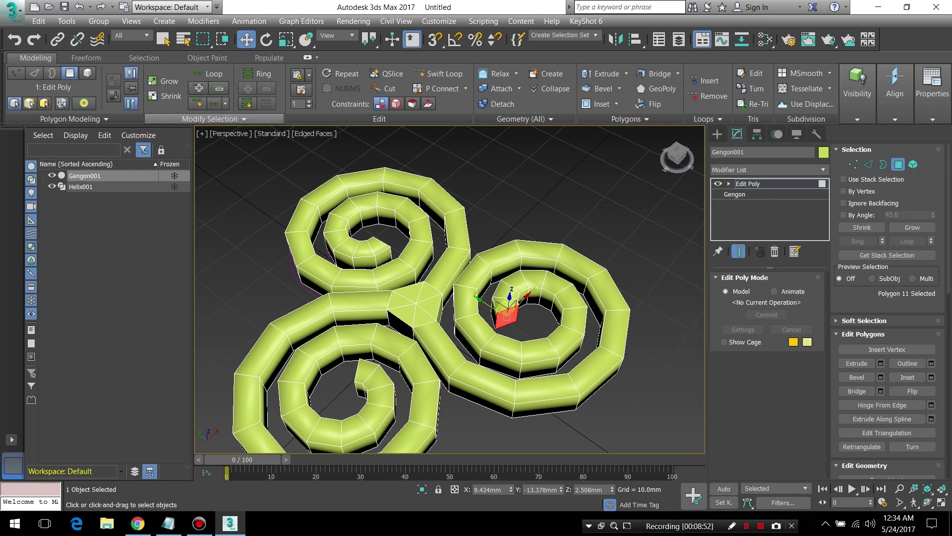
{"action": "left_click", "coordinate": [214, 118]}
Select all three arm-end faces with Similar and bevel them so the tips taper
{"action": "left_click", "coordinate": [191, 149]}
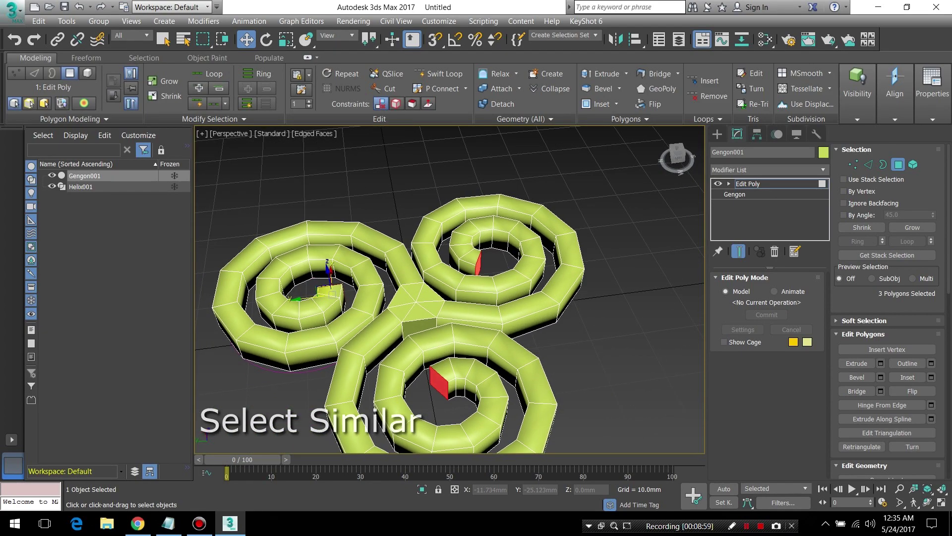
{"action": "left_click", "coordinate": [603, 88]}
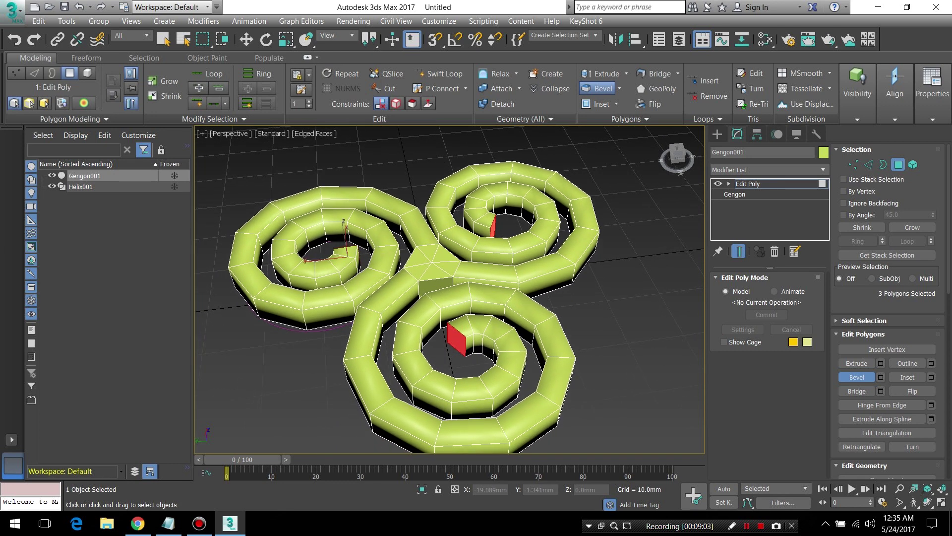
{"action": "left_click_drag", "start_coordinate": [455, 339], "coordinate": [455, 325]}
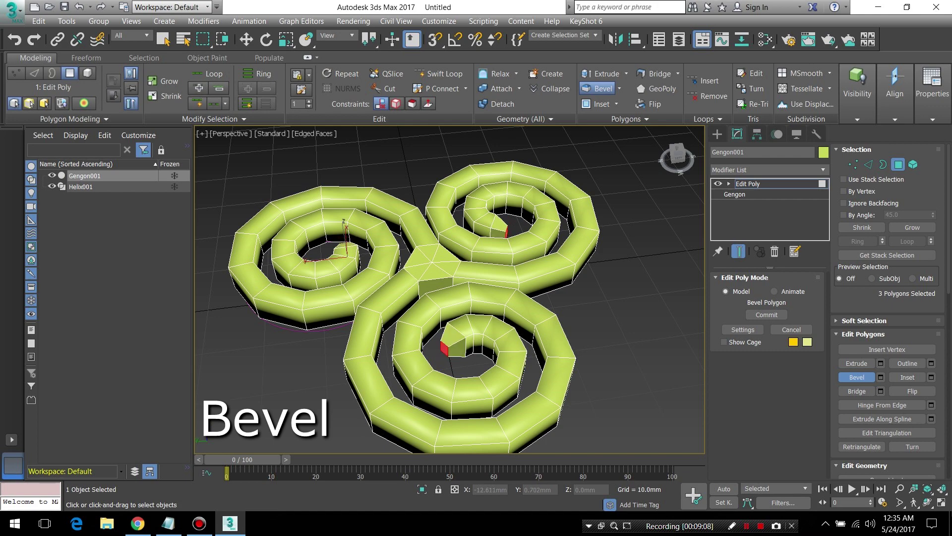
{"action": "left_click", "coordinate": [456, 317]}
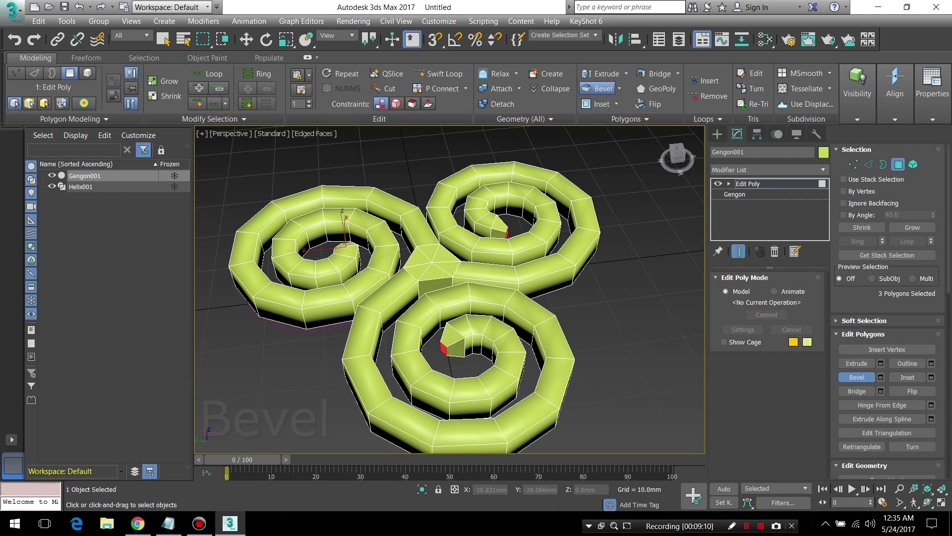
{"action": "mouse_move", "coordinate": [447, 298]}
{"action": "middle_mouse_down", "text": "alt"}
{"action": "mouse_move", "coordinate": [486, 298]}
{"action": "mouse_move", "coordinate": [476, 278]}
{"action": "mouse_move", "coordinate": [496, 278]}
{"action": "mouse_move", "coordinate": [496, 308]}
{"action": "mouse_move", "coordinate": [506, 312]}
{"action": "mouse_move", "coordinate": [531, 317]}
{"action": "mouse_move", "coordinate": [531, 297]}
{"action": "mouse_move", "coordinate": [501, 317]}
{"action": "middle_mouse_up", "text": "alt"}
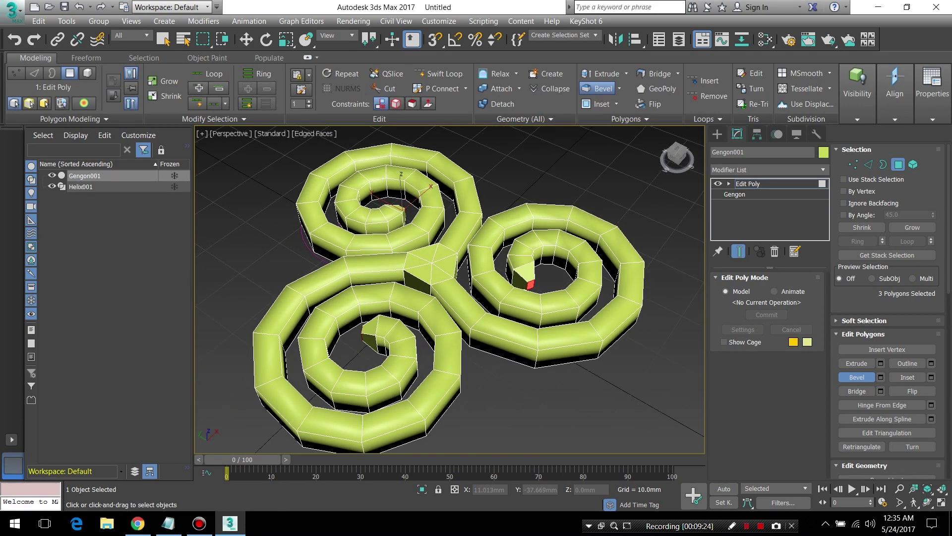
Switch to the Move tool and undo the last two actions
{"action": "key", "text": "w"}
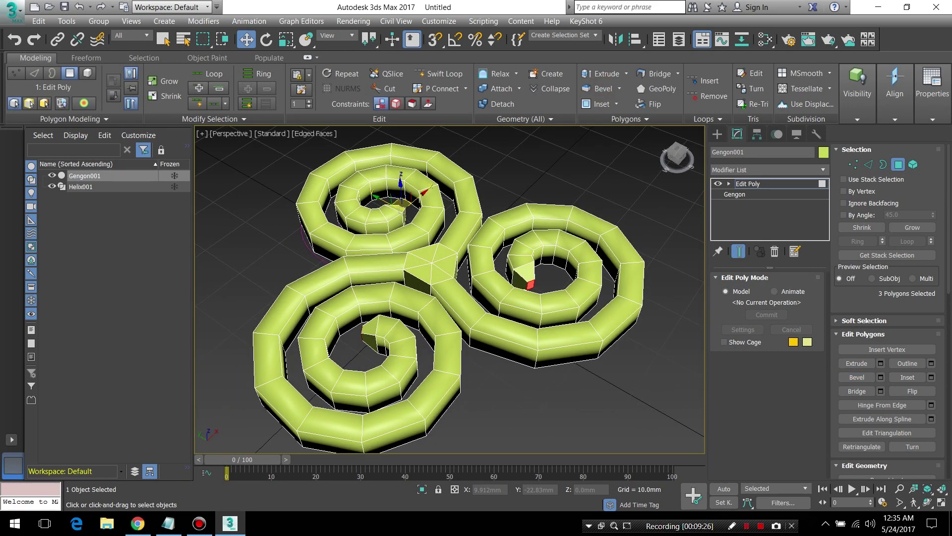
{"action": "middle_click_drag", "start_coordinate": [501, 317], "coordinate": [501, 283], "text": "alt"}
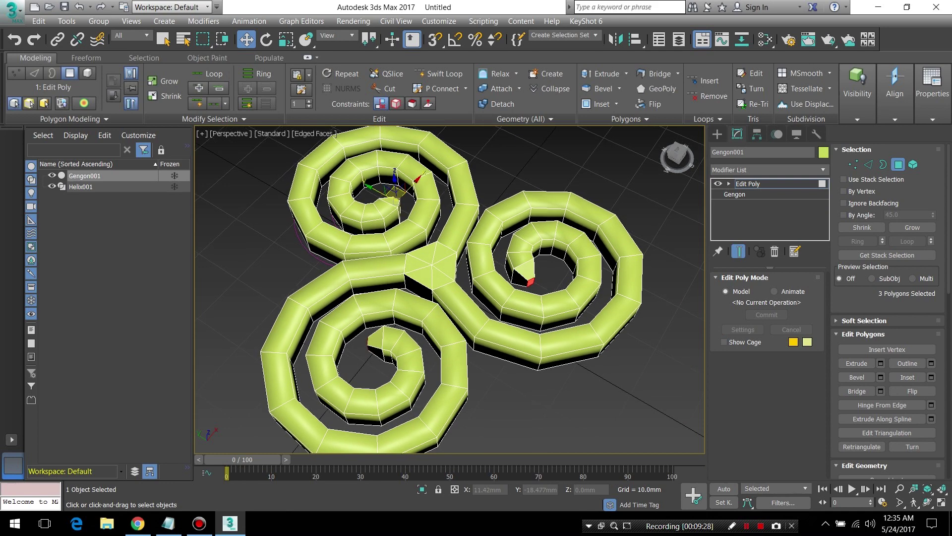
{"action": "key", "text": "ctrl+z"}
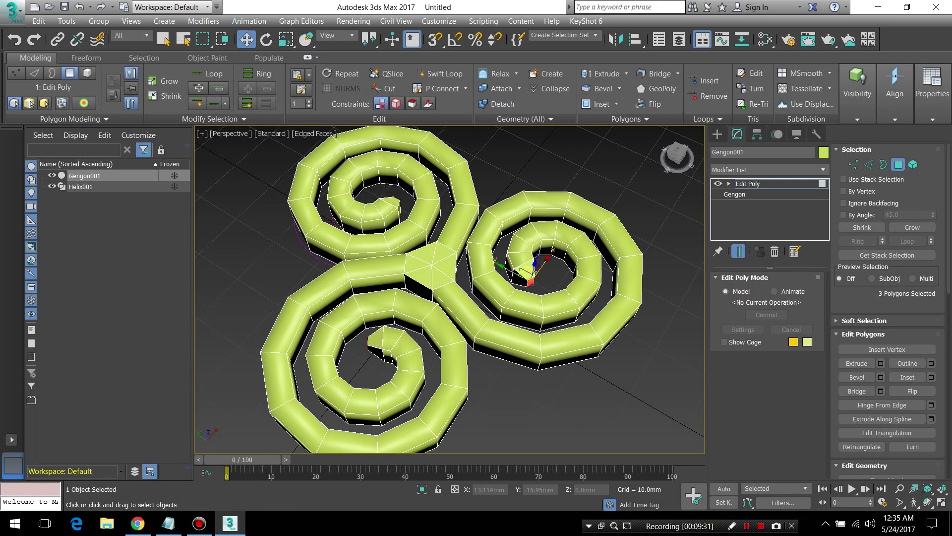
{"action": "key", "text": "ctrl+z"}
{"action": "key", "text": "ctrl+z"}
{"action": "key", "text": "ctrl+z"}
{"action": "key", "text": "ctrl+z"}
Loop-select the 144 side-wall polygons and convert them to a 288-edge selection
{"action": "mouse_move", "coordinate": [542, 287]}
{"action": "middle_mouse_down", "text": "alt"}
{"action": "mouse_move", "coordinate": [542, 271]}
{"action": "mouse_move", "coordinate": [526, 298]}
{"action": "mouse_move", "coordinate": [506, 291]}
{"action": "mouse_move", "coordinate": [521, 298]}
{"action": "middle_mouse_up", "text": "alt"}
{"action": "scroll", "coordinate": [541, 270], "scroll_direction": "down", "scroll_amount": 3}
{"action": "key", "text": "4"}
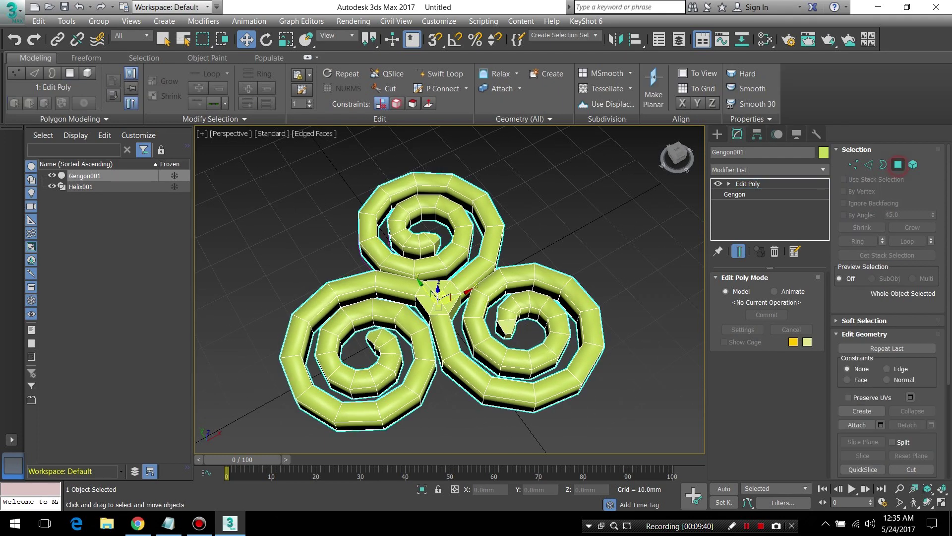
{"action": "key", "text": "2"}
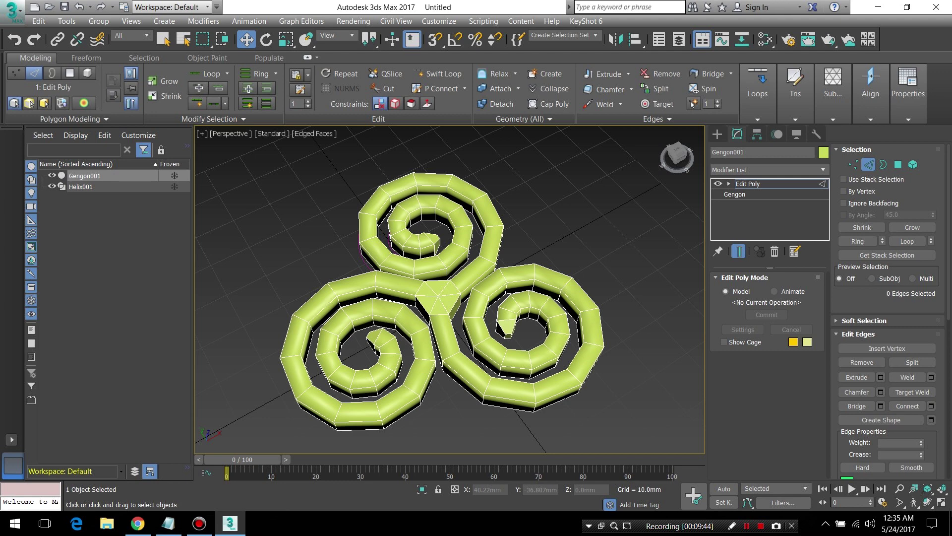
{"action": "key", "text": "4"}
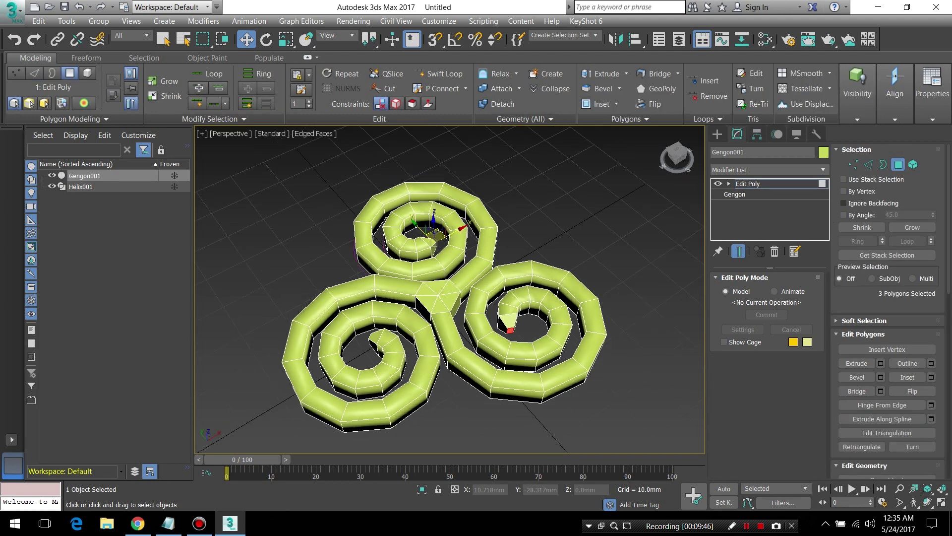
{"action": "middle_click_drag", "start_coordinate": [447, 297], "coordinate": [447, 268], "text": "alt"}
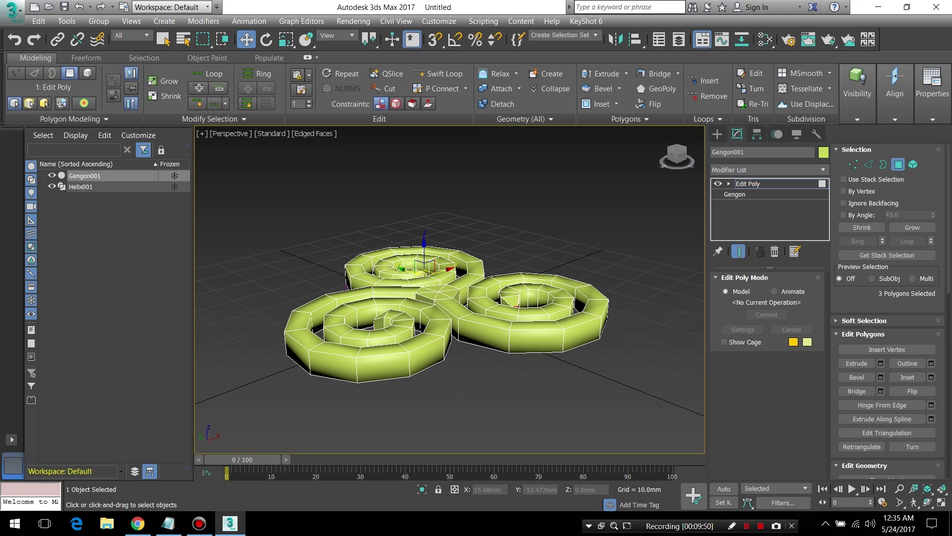
{"action": "double_click", "coordinate": [551, 342]}
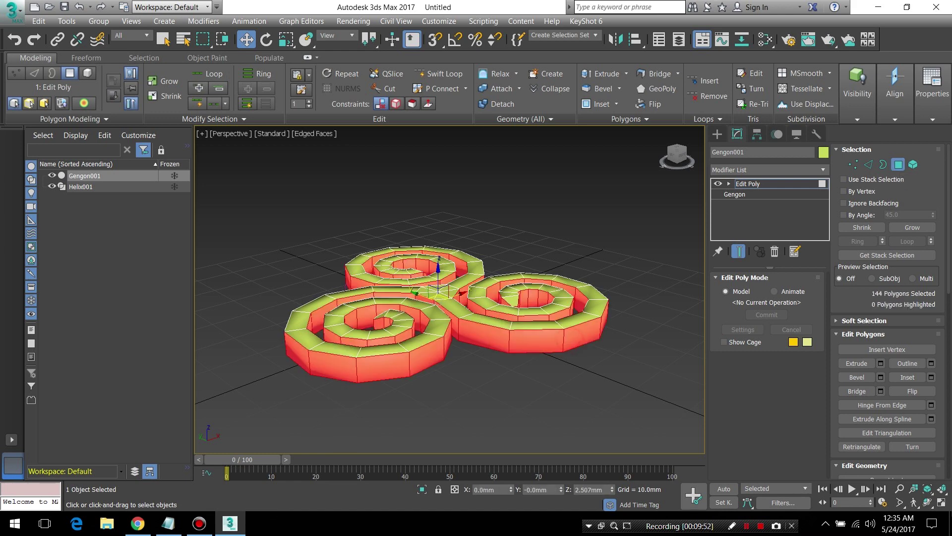
{"action": "mouse_move", "coordinate": [435, 272]}
{"action": "middle_mouse_down", "text": "alt"}
{"action": "mouse_move", "coordinate": [435, 308]}
{"action": "mouse_move", "coordinate": [437, 258]}
{"action": "mouse_move", "coordinate": [437, 281]}
{"action": "middle_mouse_up", "text": "alt"}
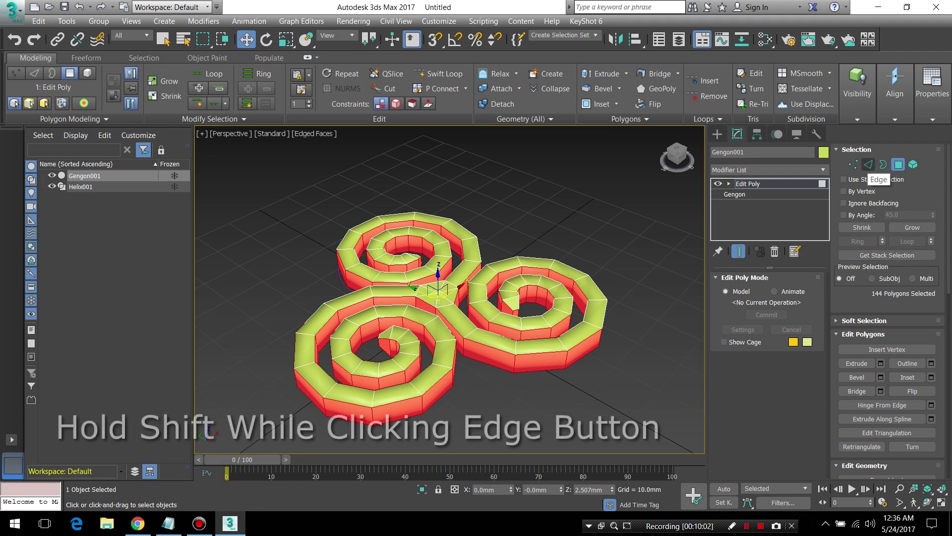
{"action": "left_click", "coordinate": [869, 164], "text": "shift"}
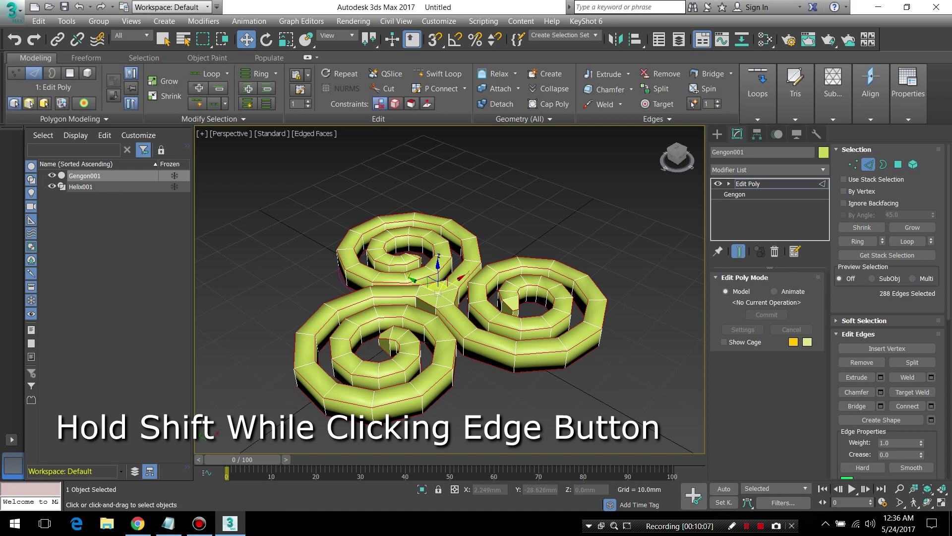
Apply an edge crease of 0.15 to the 288 selected border edges
{"action": "scroll", "coordinate": [551, 351], "scroll_direction": "up", "scroll_amount": 3}
{"action": "scroll", "coordinate": [551, 351], "scroll_direction": "up", "scroll_amount": 1}
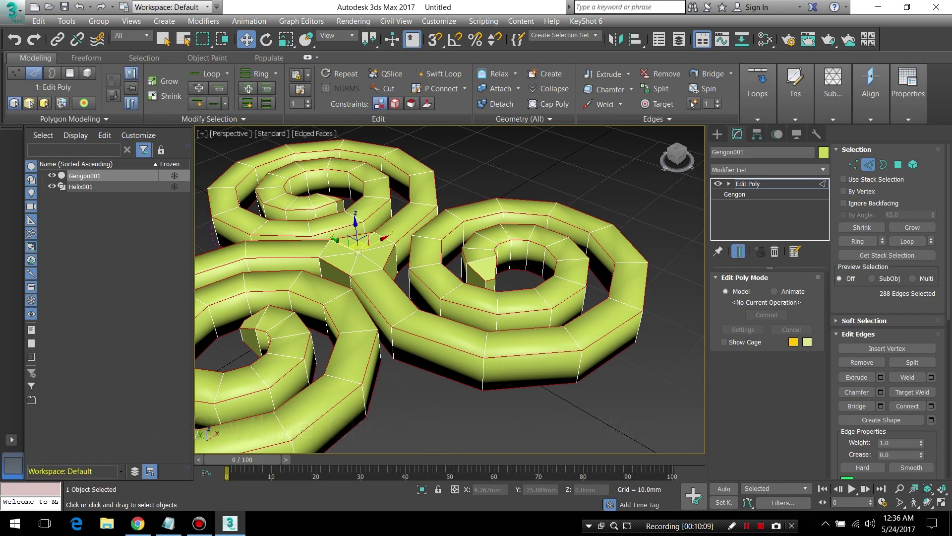
{"action": "middle_click_drag", "start_coordinate": [550, 350], "coordinate": [551, 317], "text": "alt"}
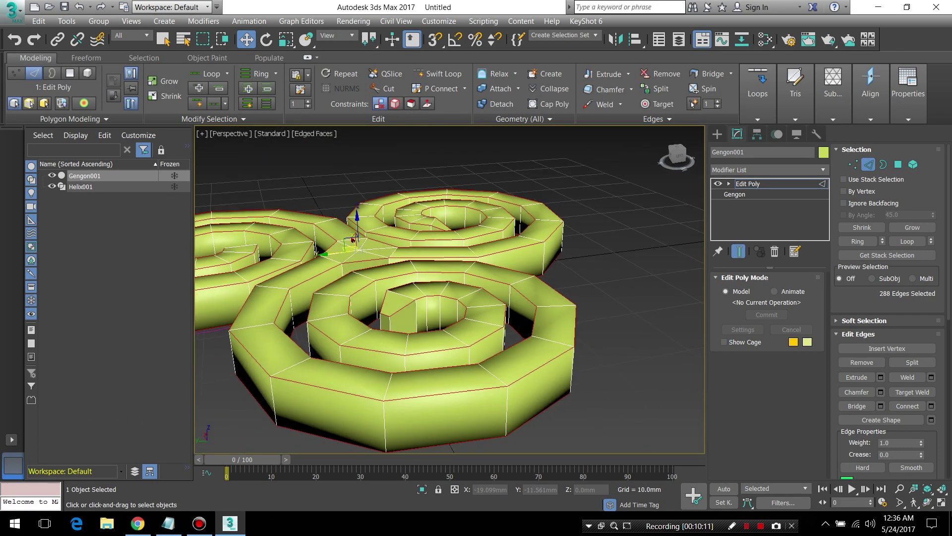
{"action": "middle_click_drag", "start_coordinate": [550, 317], "coordinate": [551, 377], "text": "alt"}
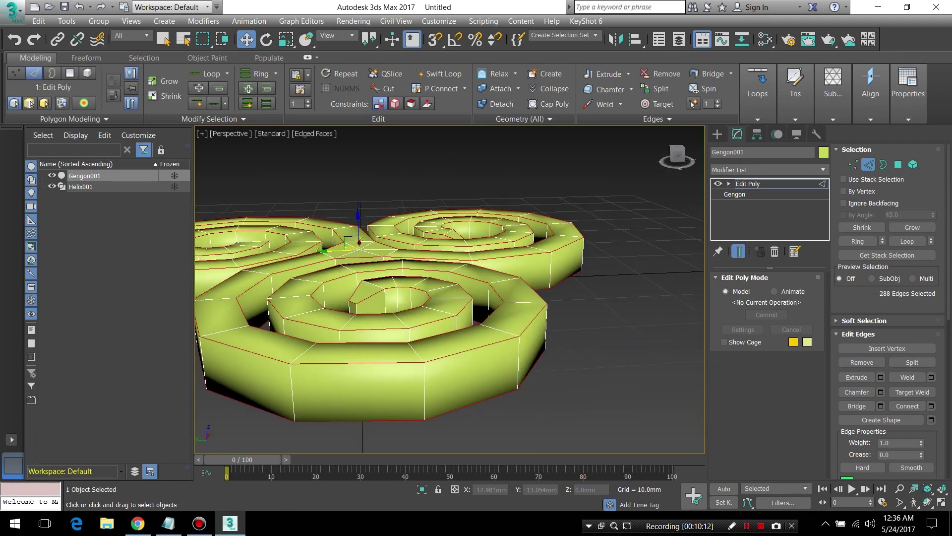
{"action": "scroll", "coordinate": [550, 350], "scroll_direction": "down", "scroll_amount": 2}
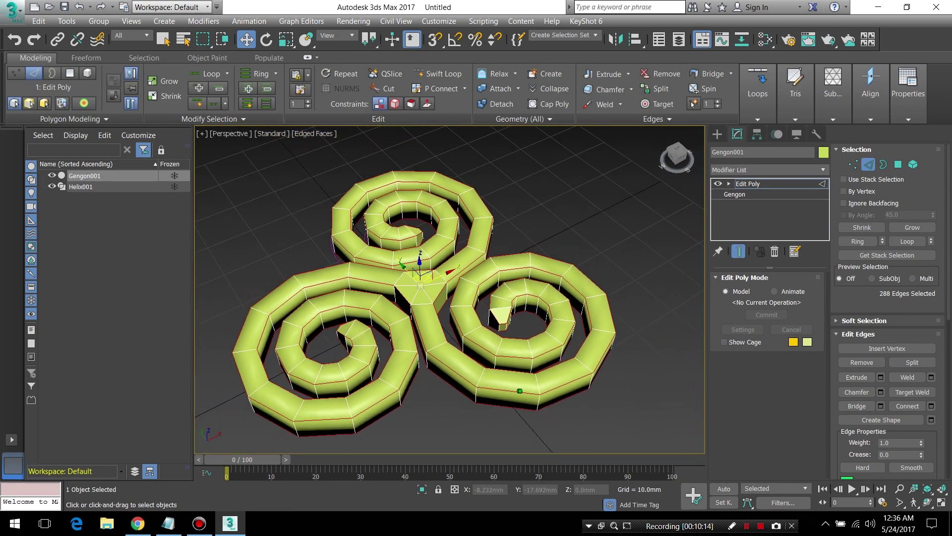
{"action": "scroll", "coordinate": [551, 350], "scroll_direction": "down", "scroll_amount": 1}
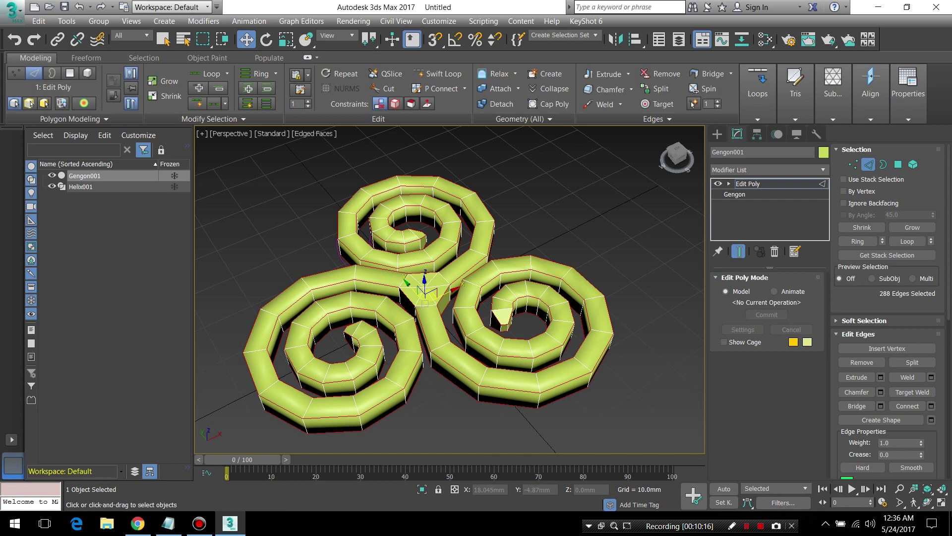
{"action": "mouse_move", "coordinate": [425, 298]}
{"action": "middle_mouse_down", "text": "alt"}
{"action": "mouse_move", "coordinate": [425, 268]}
{"action": "mouse_move", "coordinate": [425, 297]}
{"action": "middle_mouse_up", "text": "alt"}
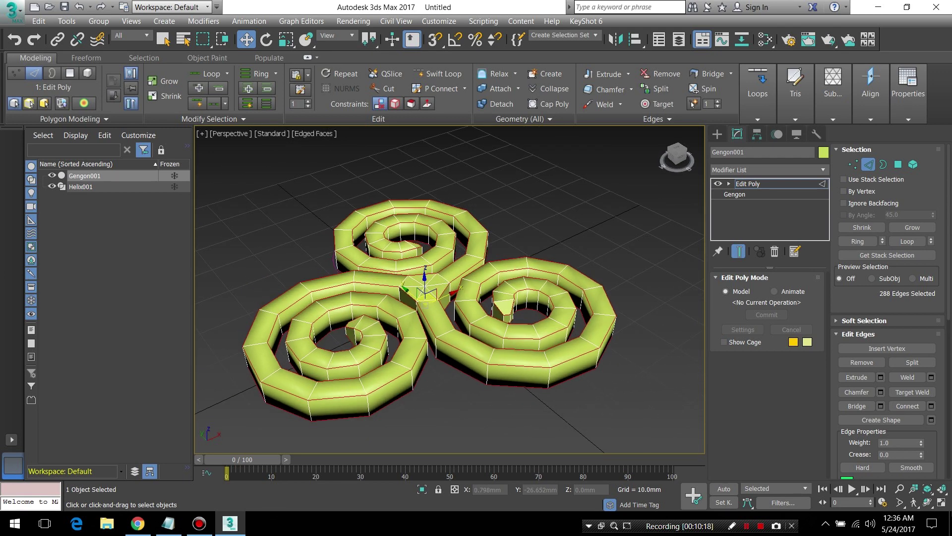
{"action": "scroll", "coordinate": [888, 347], "scroll_direction": "down", "scroll_amount": 3}
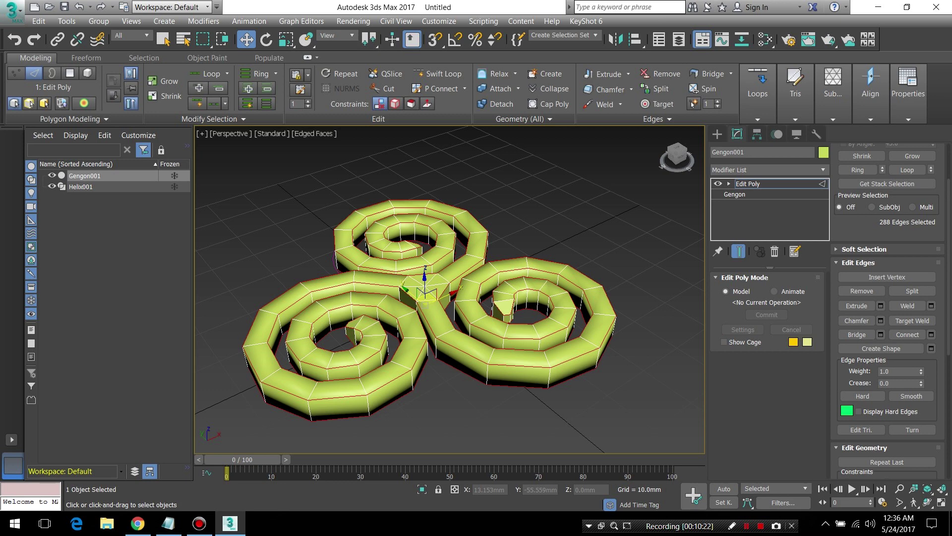
{"action": "type", "text": "0.15"}
{"action": "key", "text": "Return"}
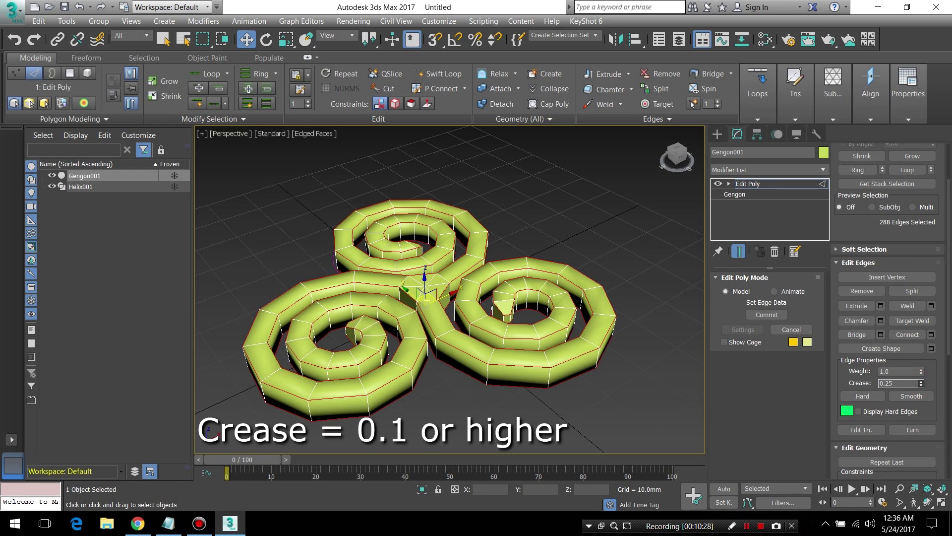
{"action": "key", "text": "Return"}
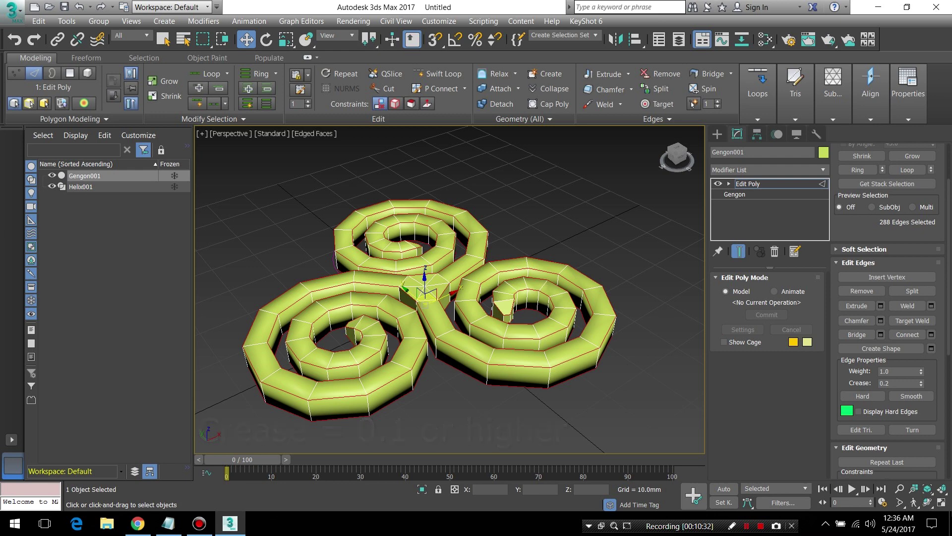
{"action": "left_click", "coordinate": [768, 170]}
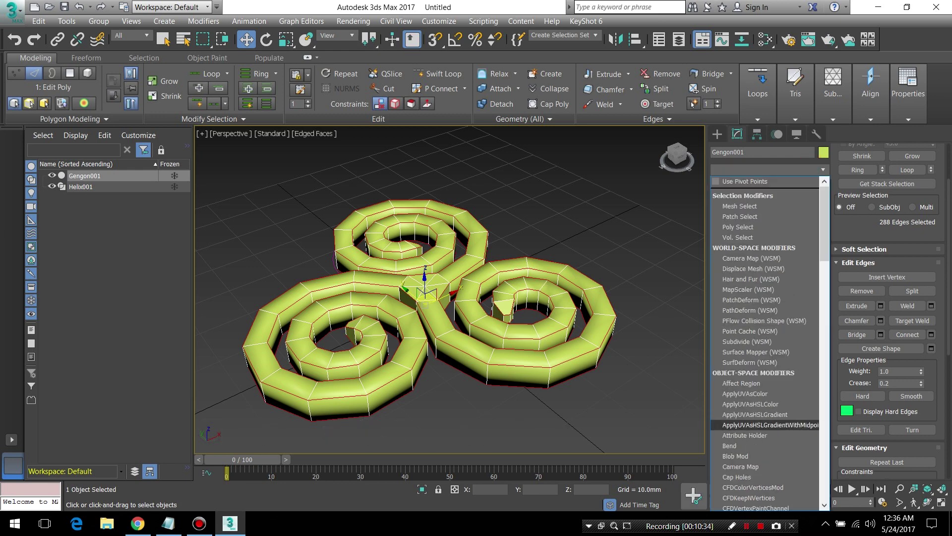
Add an OpenSubdiv modifier to Gengon001 and set its iterations to 2
{"action": "key", "text": "o"}
{"action": "key", "text": "Return"}
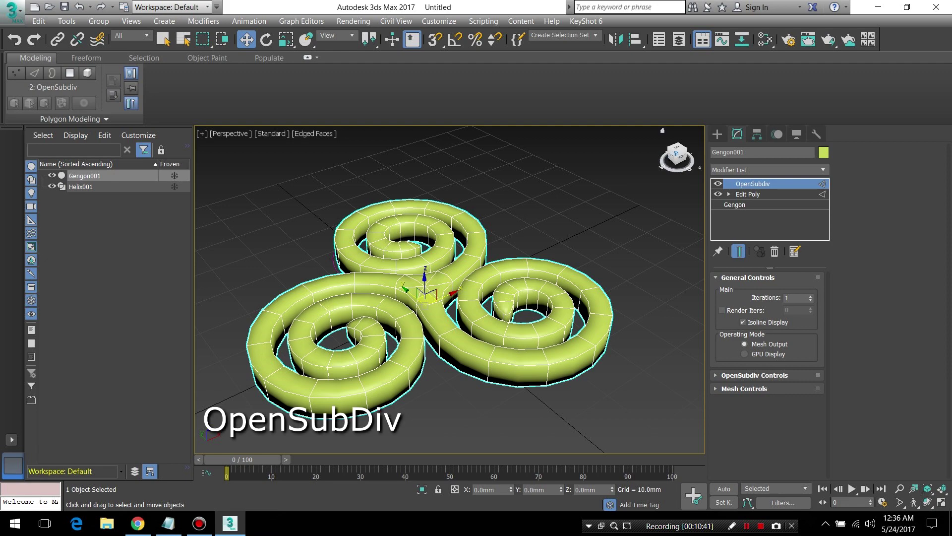
{"action": "mouse_move", "coordinate": [496, 347]}
{"action": "middle_mouse_down", "text": "alt"}
{"action": "mouse_move", "coordinate": [531, 365]}
{"action": "mouse_move", "coordinate": [531, 343]}
{"action": "middle_mouse_up", "text": "alt"}
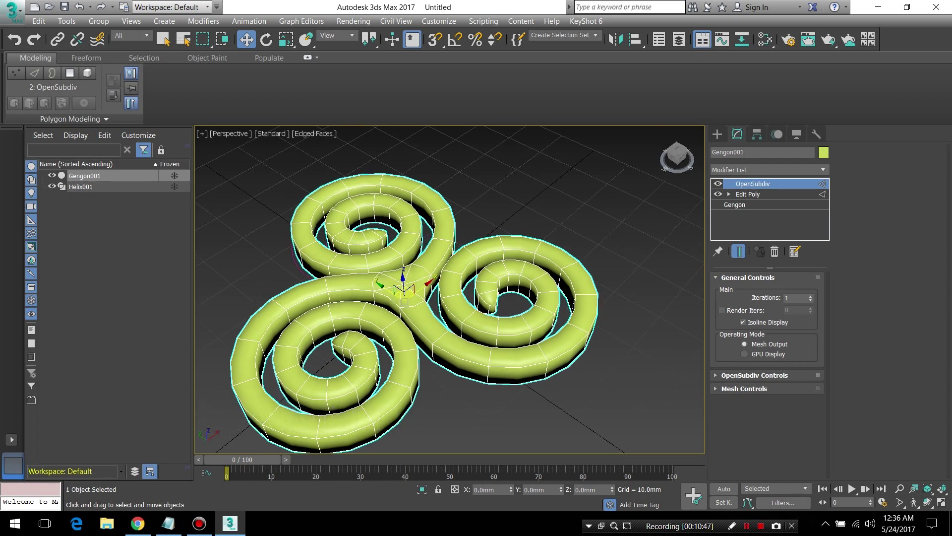
{"action": "left_click", "coordinate": [811, 295]}
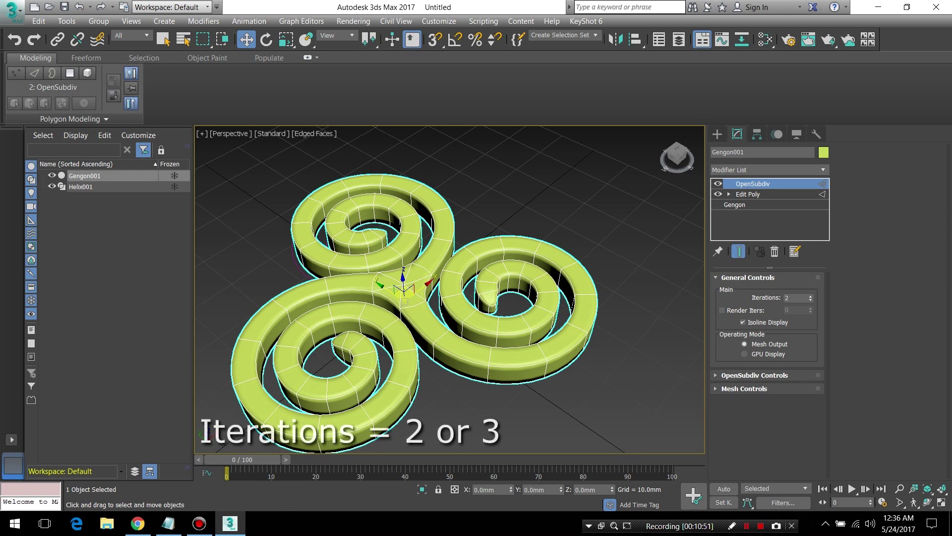
Inspect the smoothed triple spiral from several angles and raise iterations to 3
{"action": "middle_click_drag", "start_coordinate": [446, 298], "coordinate": [481, 293]}
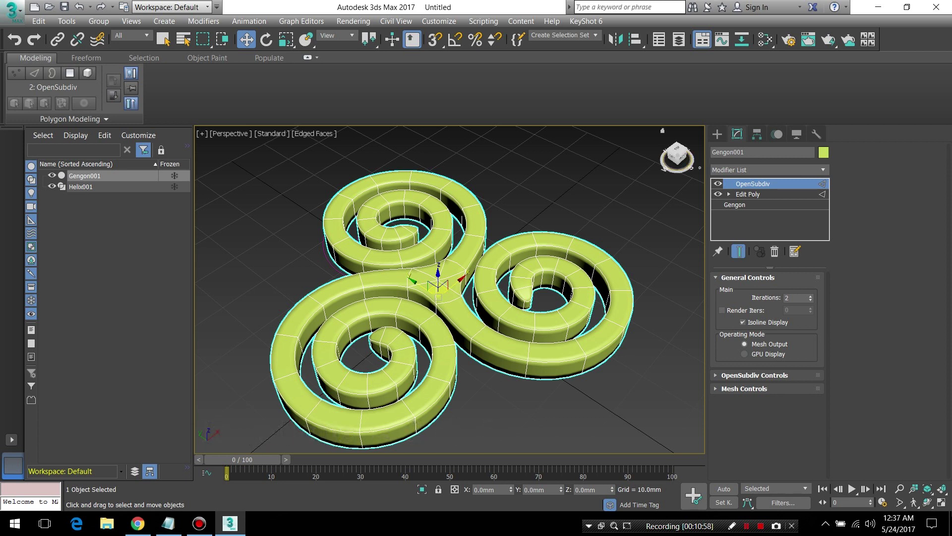
{"action": "mouse_move", "coordinate": [677, 155]}
{"action": "left_mouse_down"}
{"action": "mouse_move", "coordinate": [679, 171]}
{"action": "mouse_move", "coordinate": [667, 160]}
{"action": "left_mouse_up"}
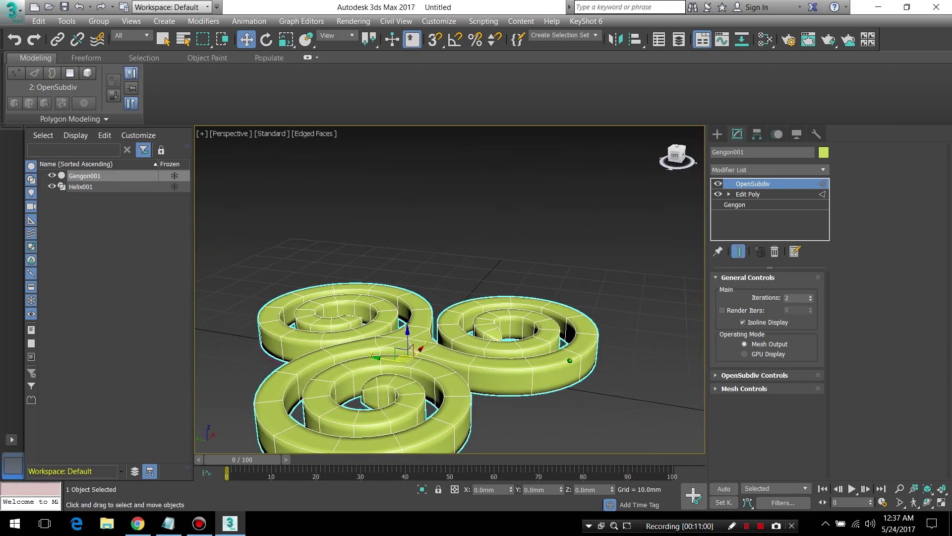
{"action": "left_click_drag", "start_coordinate": [677, 158], "coordinate": [677, 149]}
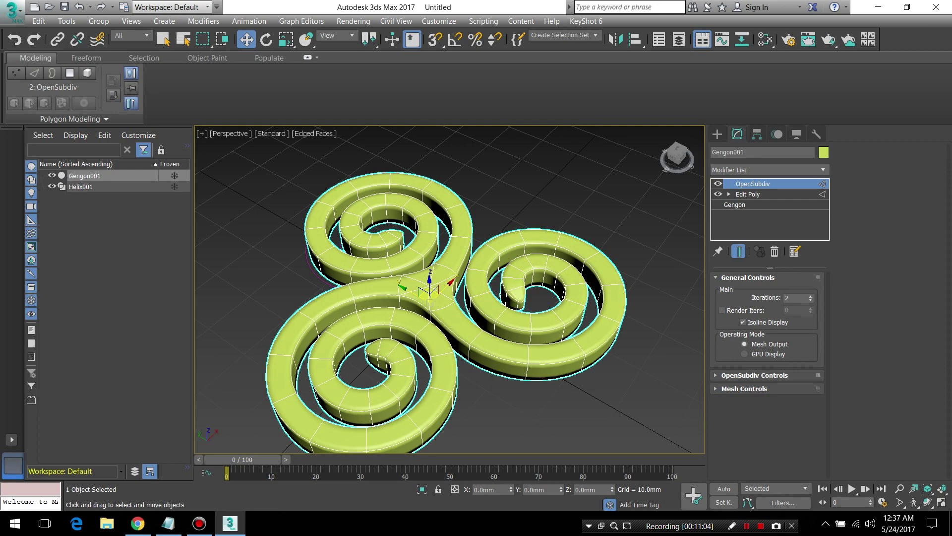
{"action": "left_click_drag", "start_coordinate": [677, 156], "coordinate": [678, 151]}
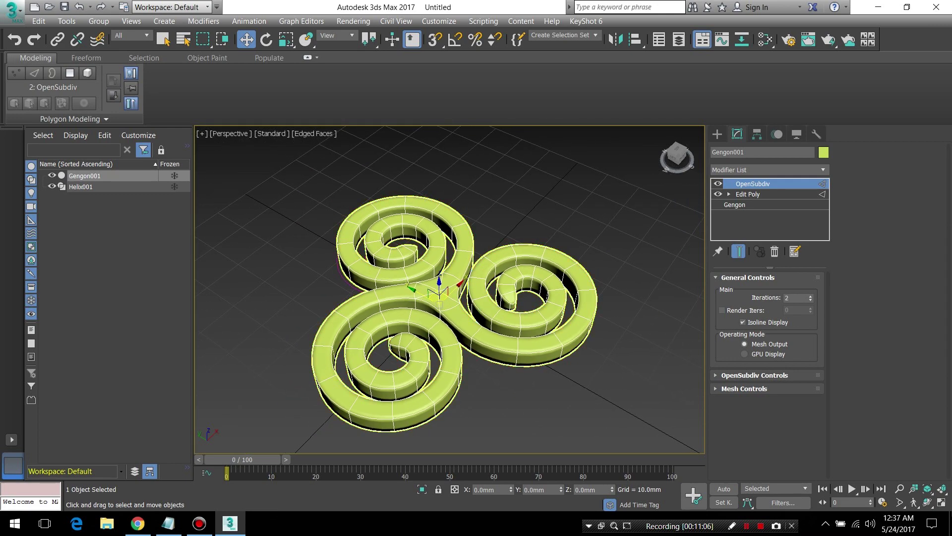
{"action": "left_click_drag", "start_coordinate": [677, 151], "coordinate": [677, 161]}
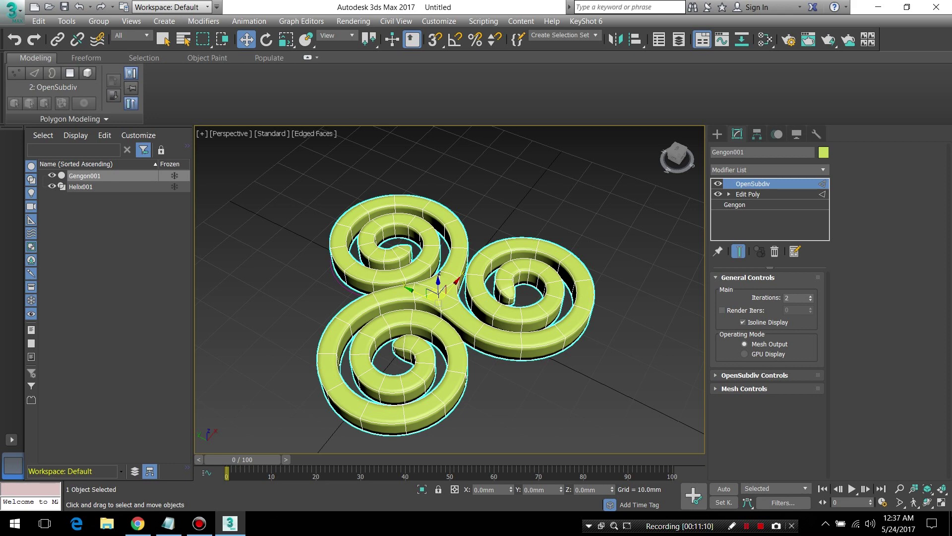
{"action": "left_click", "coordinate": [811, 295]}
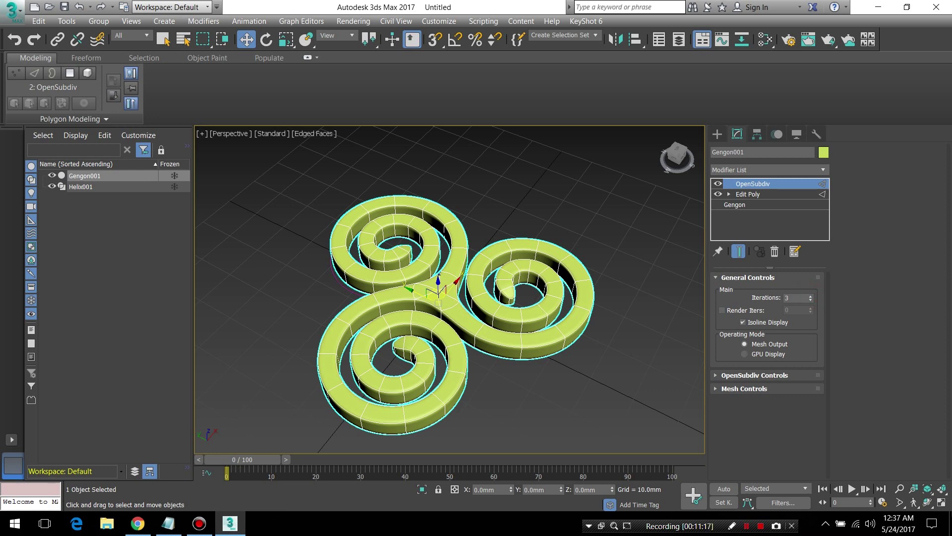
Turn Isoline Display off to inspect the dense subdivided wireframe of the triskele
{"action": "scroll", "coordinate": [530, 348], "scroll_direction": "up", "scroll_amount": 1}
{"action": "scroll", "coordinate": [531, 348], "scroll_direction": "up", "scroll_amount": 1}
{"action": "scroll", "coordinate": [530, 348], "scroll_direction": "up", "scroll_amount": 1}
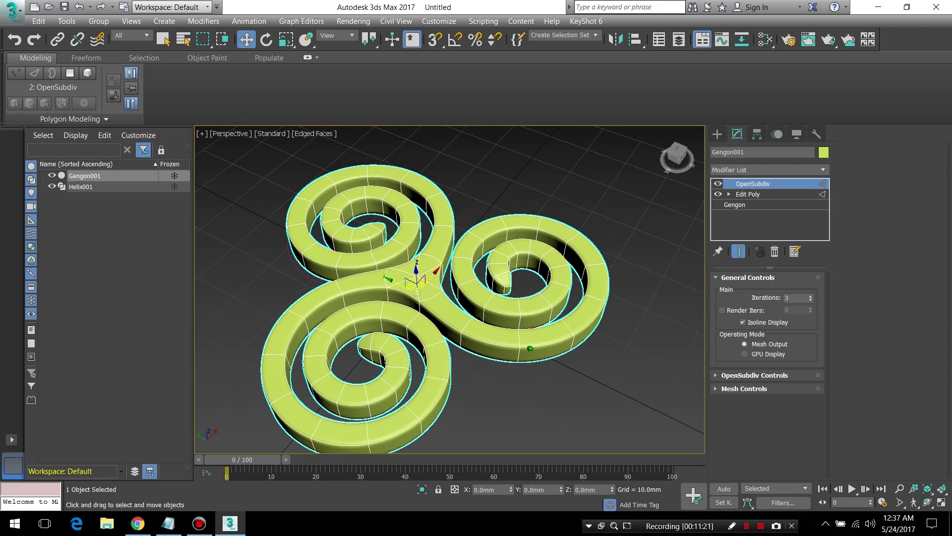
{"action": "middle_click_drag", "start_coordinate": [530, 348], "coordinate": [541, 348], "text": "alt"}
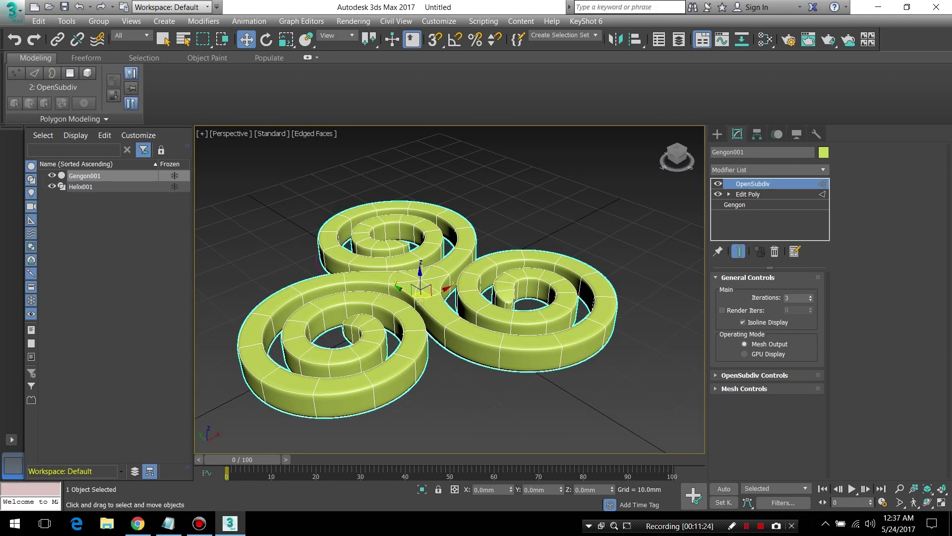
{"action": "left_click", "coordinate": [742, 322]}
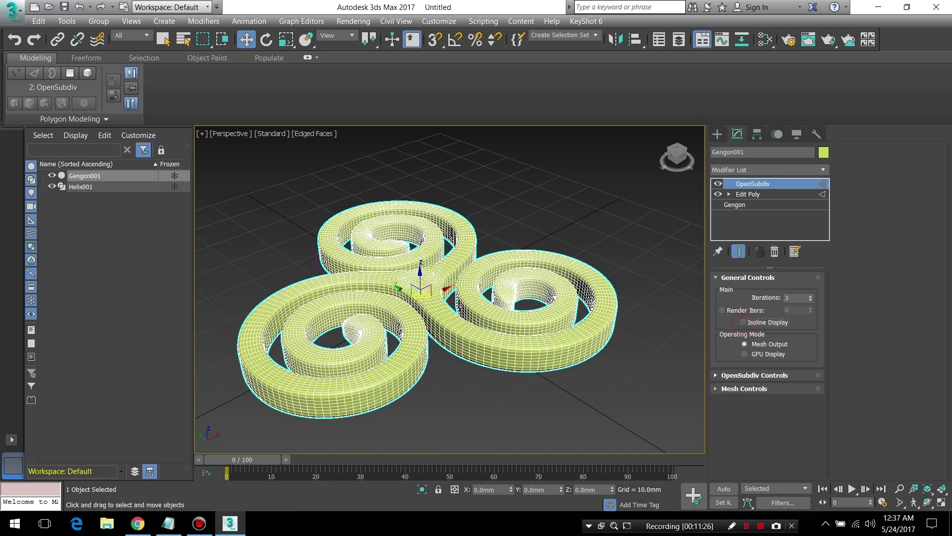
{"action": "middle_click_drag", "start_coordinate": [530, 348], "coordinate": [540, 348], "text": "alt"}
{"action": "mouse_move", "coordinate": [449, 298]}
{"action": "middle_mouse_down", "text": "alt"}
{"action": "mouse_move", "coordinate": [461, 278]}
{"action": "mouse_move", "coordinate": [464, 310]}
{"action": "middle_mouse_up", "text": "alt"}
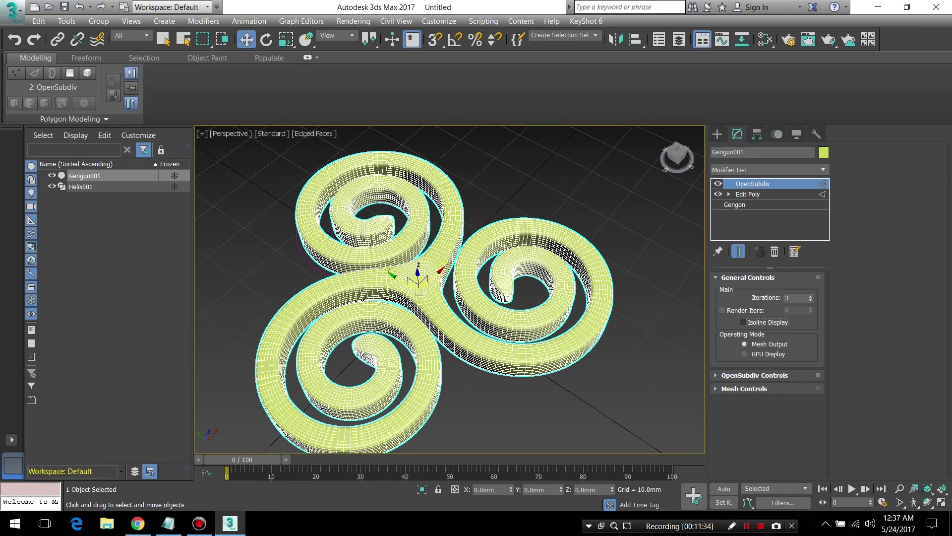
Turn Isoline Display back on, deselect the triskele and view it from above
{"action": "left_click", "coordinate": [743, 322]}
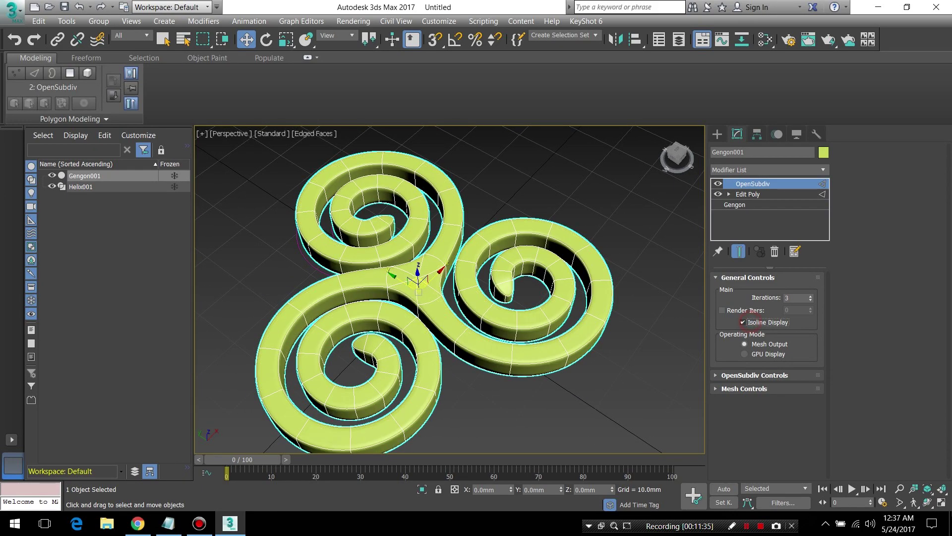
{"action": "left_click", "coordinate": [608, 385]}
{"action": "middle_click_drag", "start_coordinate": [608, 385], "coordinate": [608, 347], "text": "alt"}
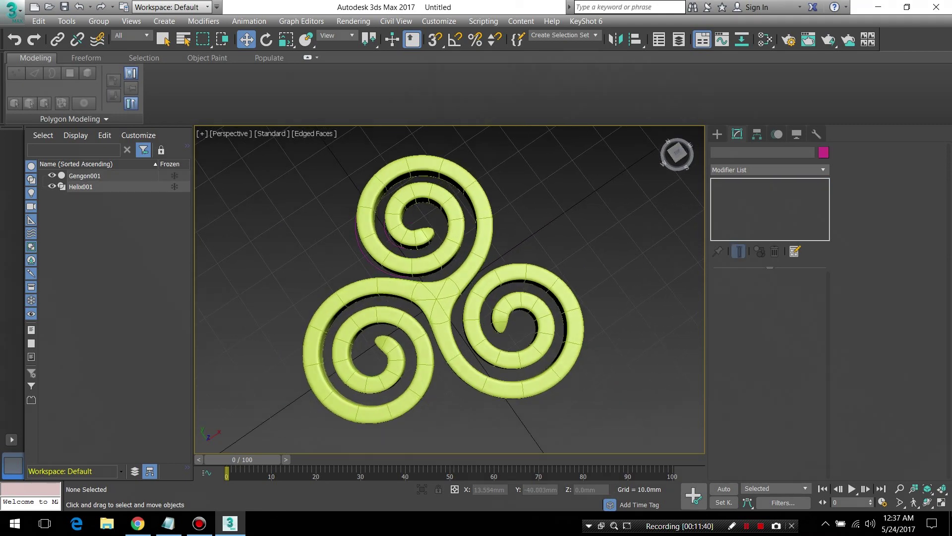